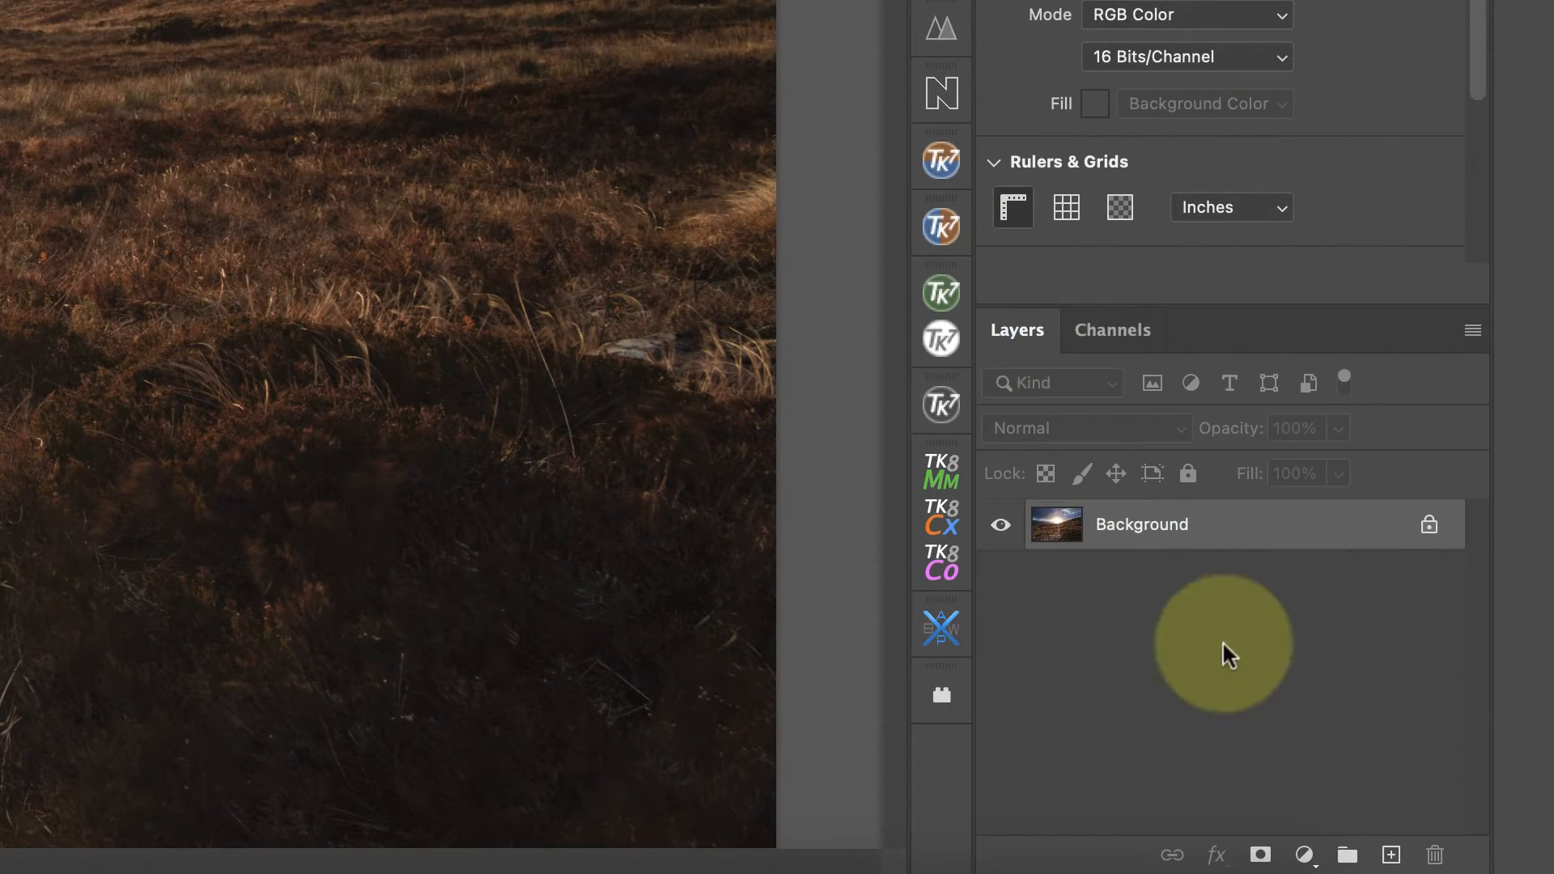
Add a Levels adjustment layer above the Background and set its blending mode to Screen to brighten the photo
left_click(1304, 856)
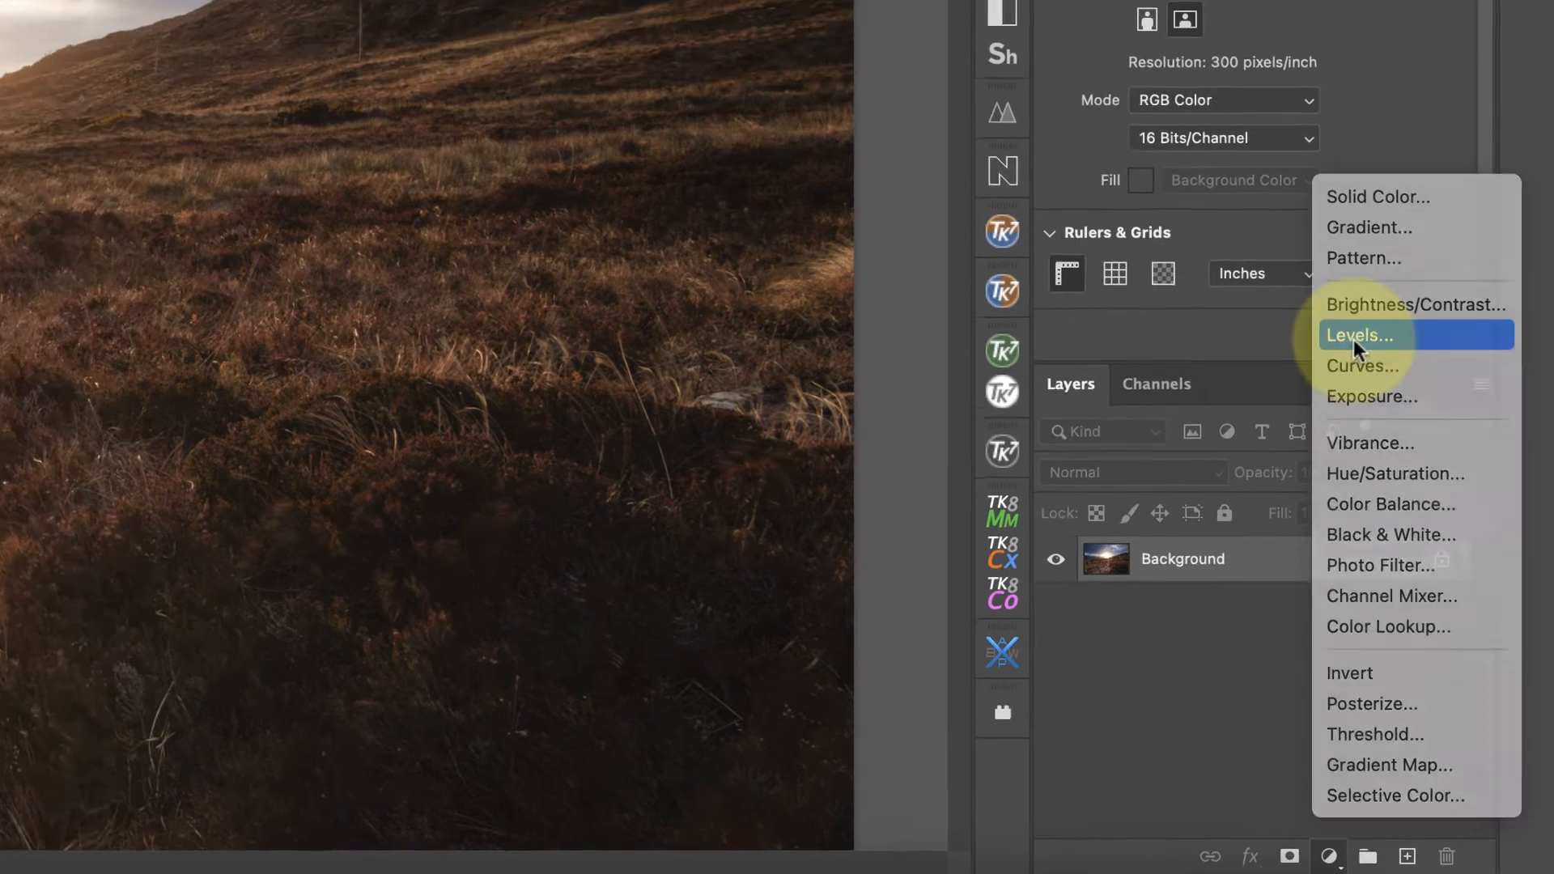
left_click(1336, 276)
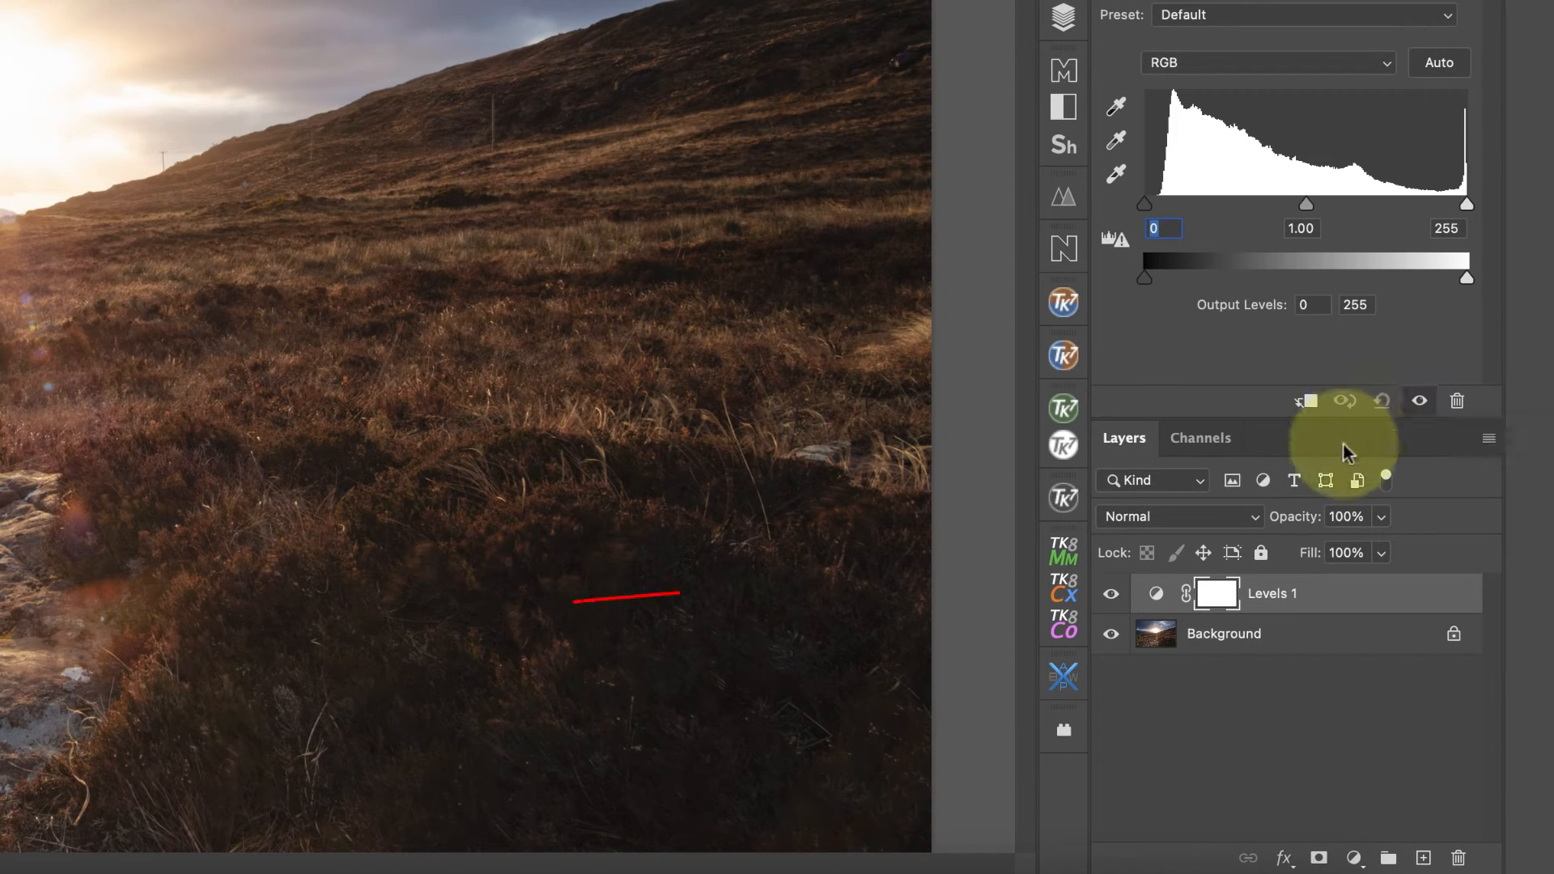
left_click(1256, 522)
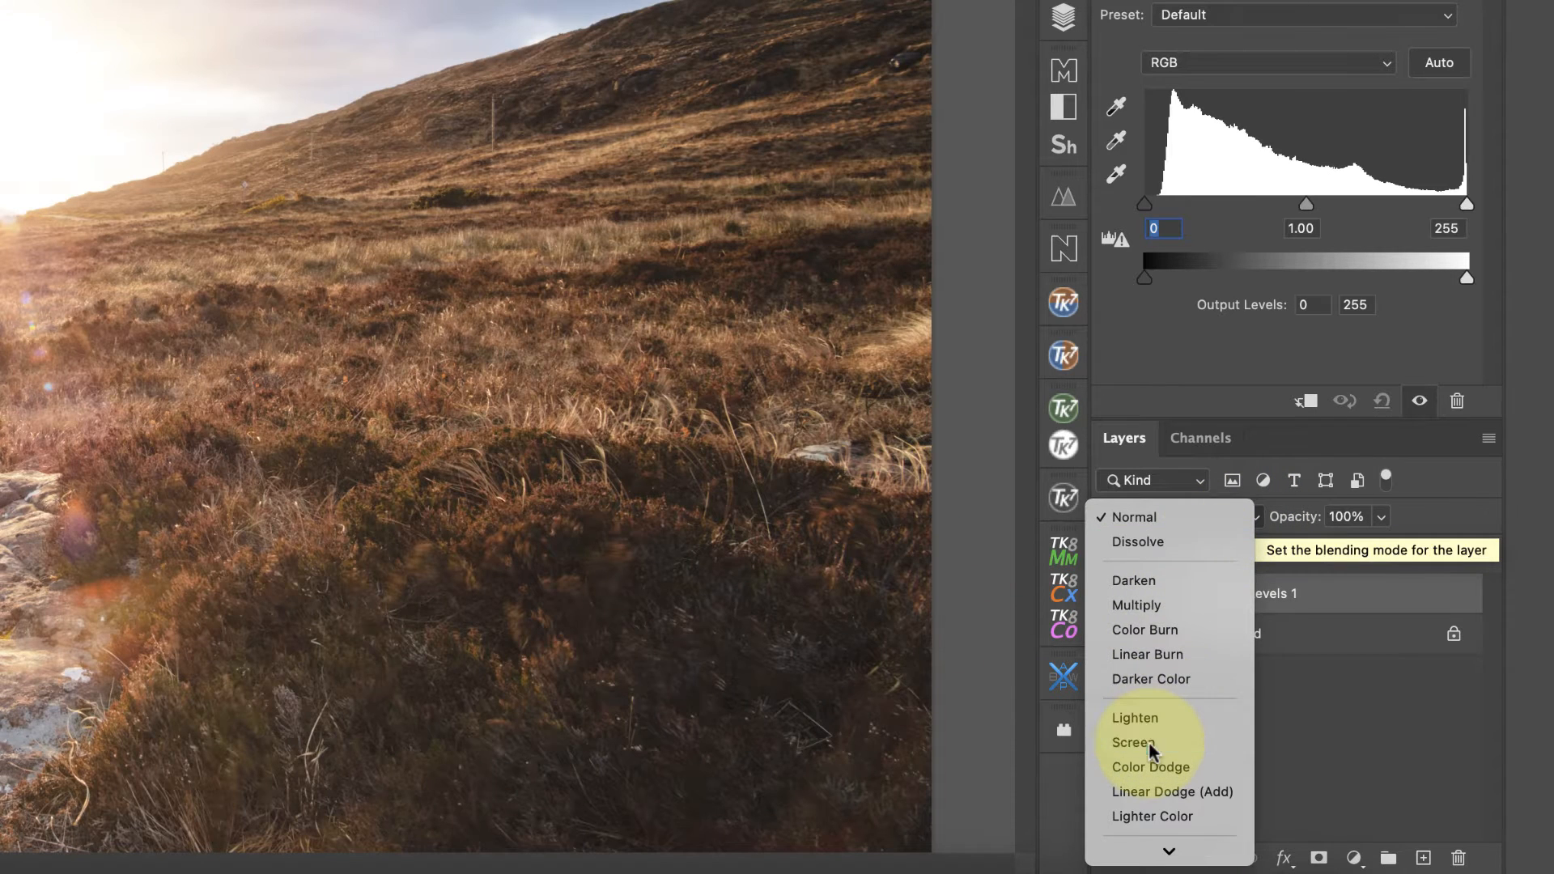
left_click(1136, 742)
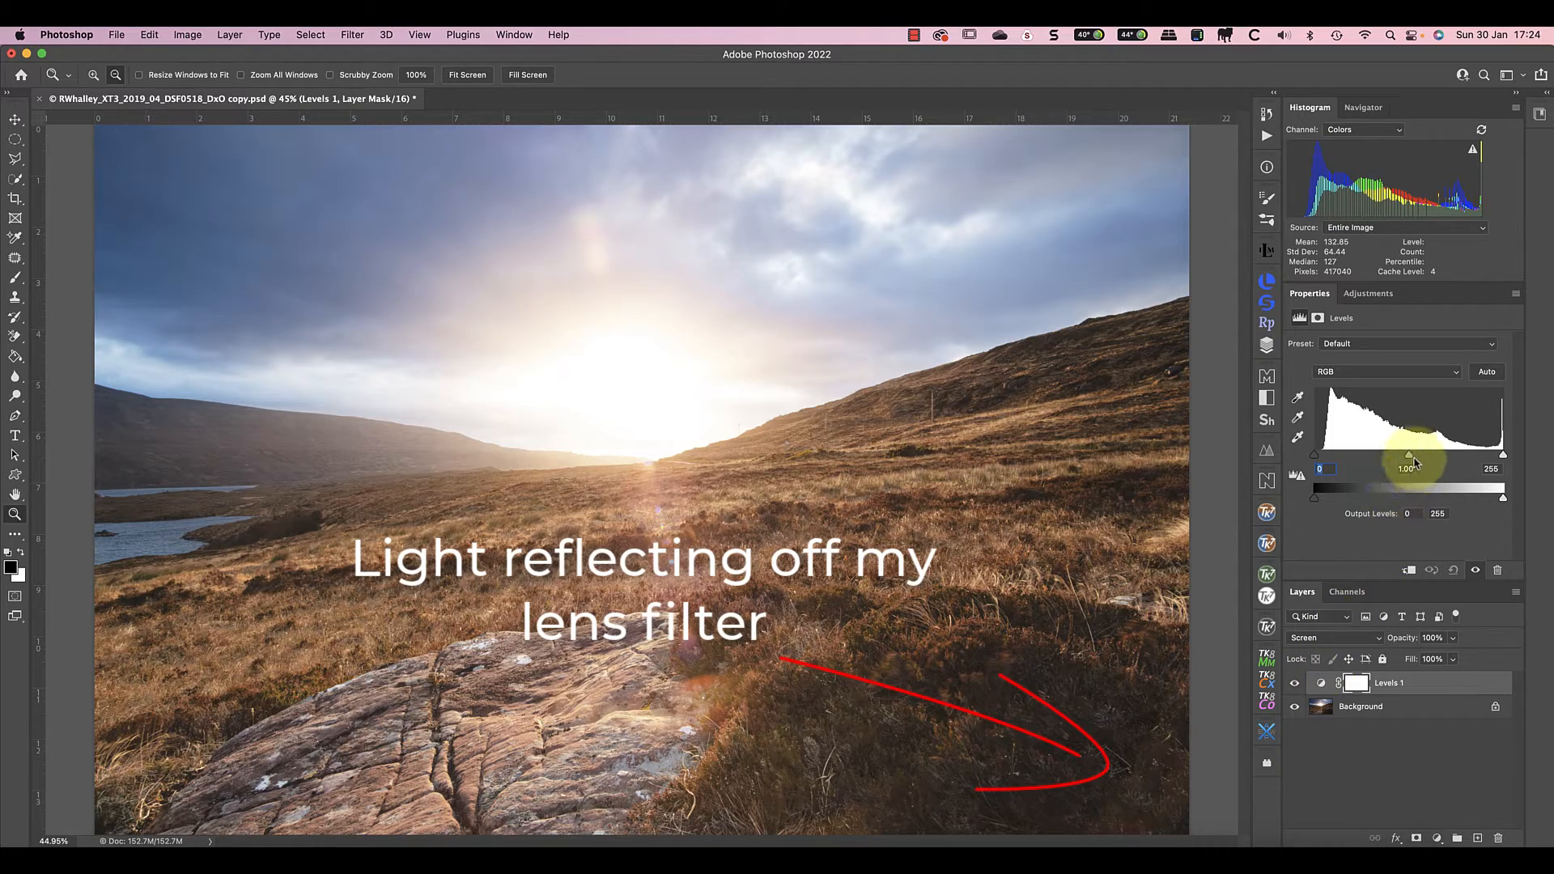
mouse_move(1411, 458)
left_mouse_down()
mouse_move(1430, 451)
mouse_move(1375, 465)
mouse_move(1458, 454)
mouse_move(1362, 469)
mouse_move(1415, 458)
left_mouse_up()
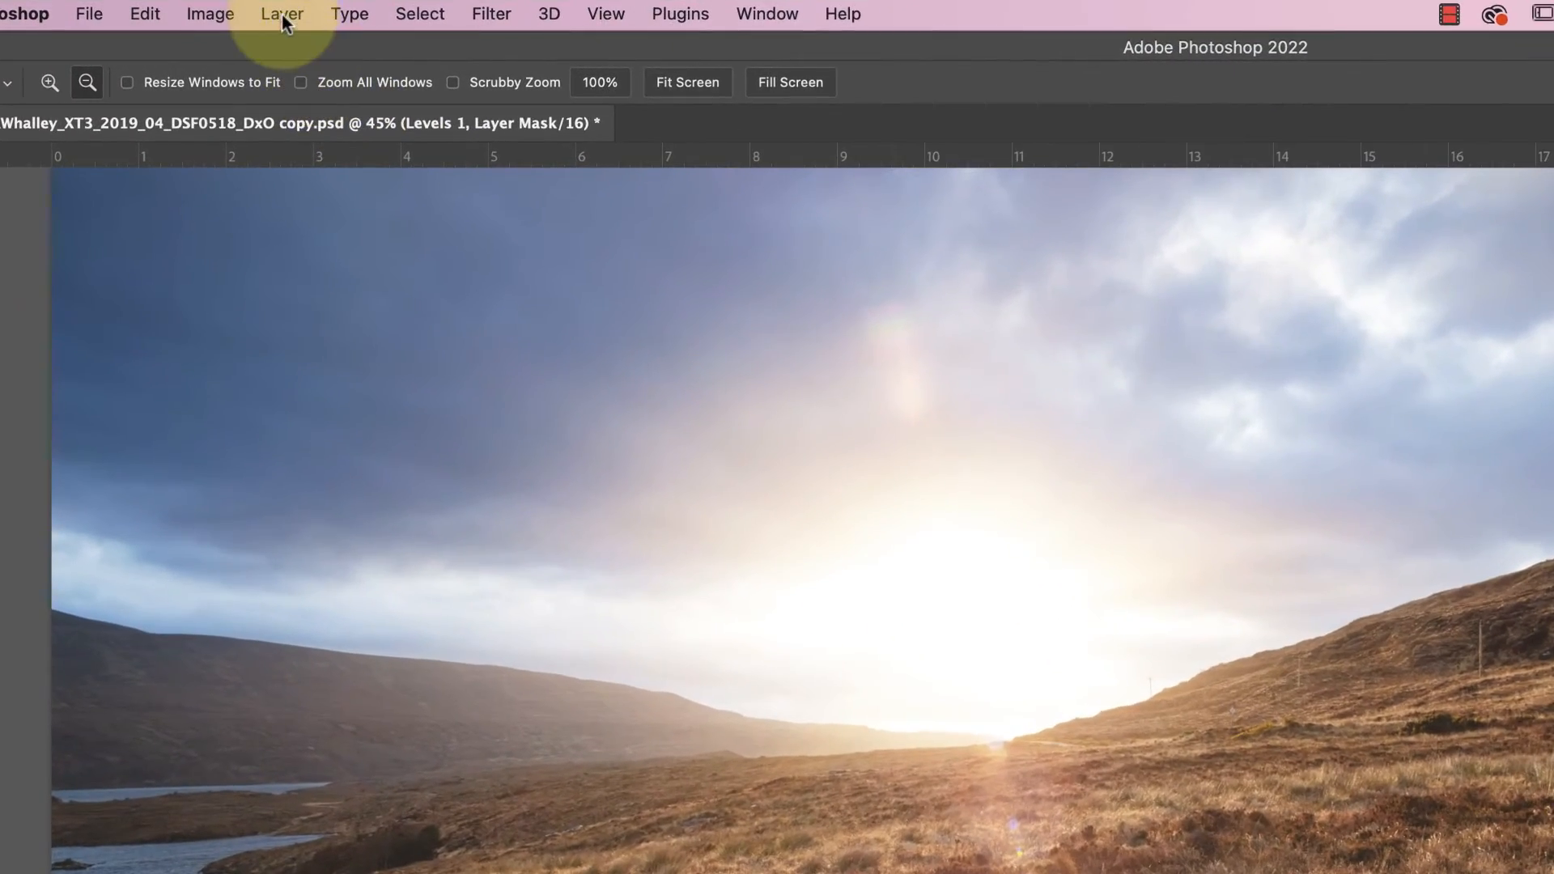
Add a new empty layer and paint red outlines around the sky flare, the flare beside the rock, and the photo's lower-right corner
left_click(232, 33)
mouse_move(293, 48)
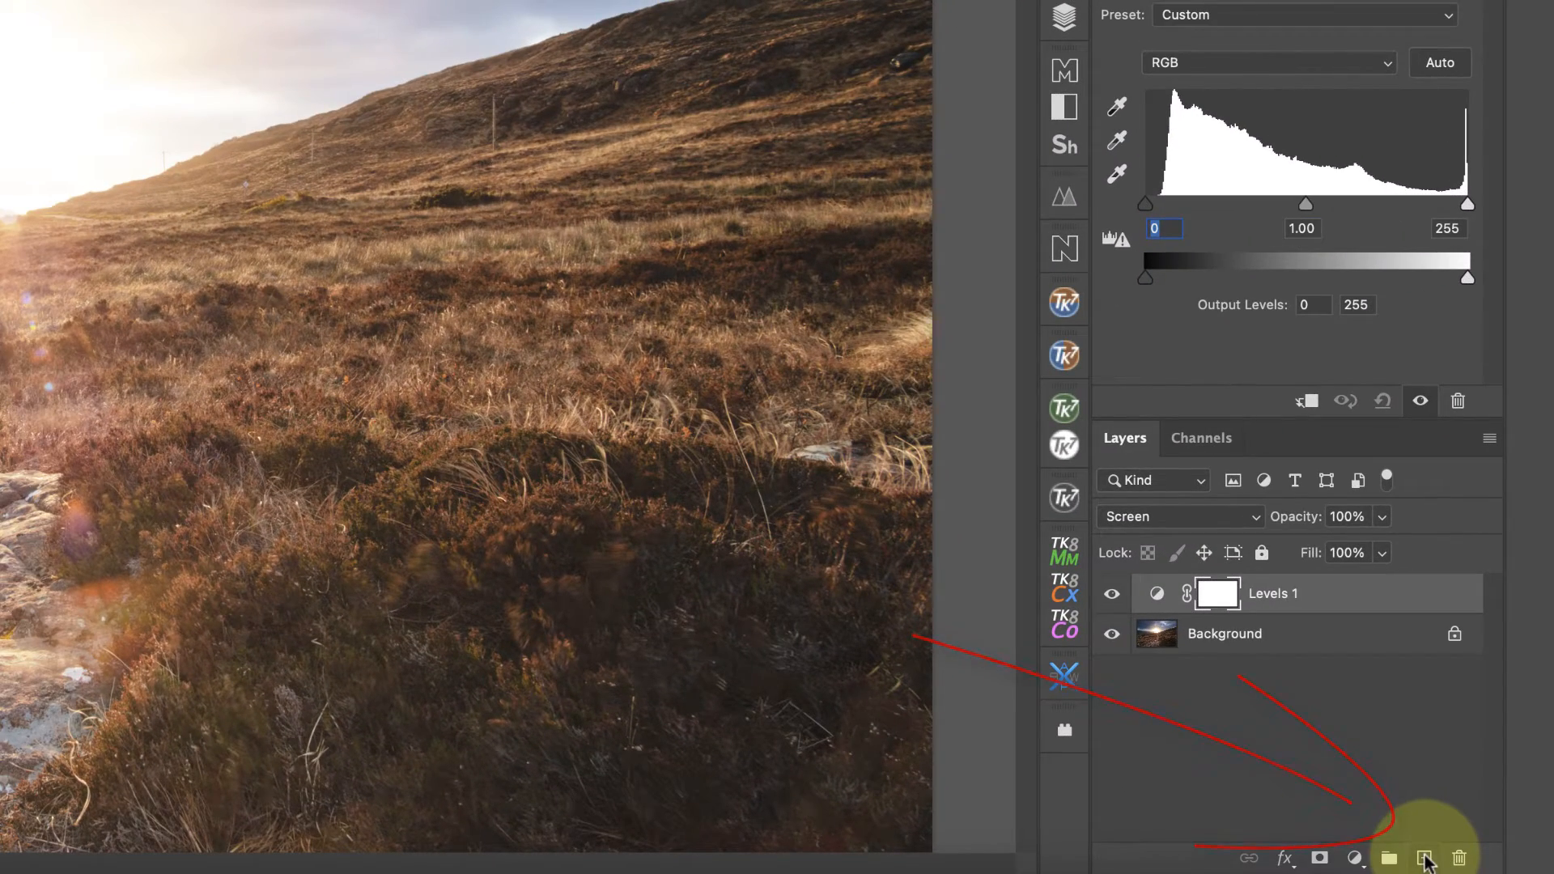
left_click(1425, 858)
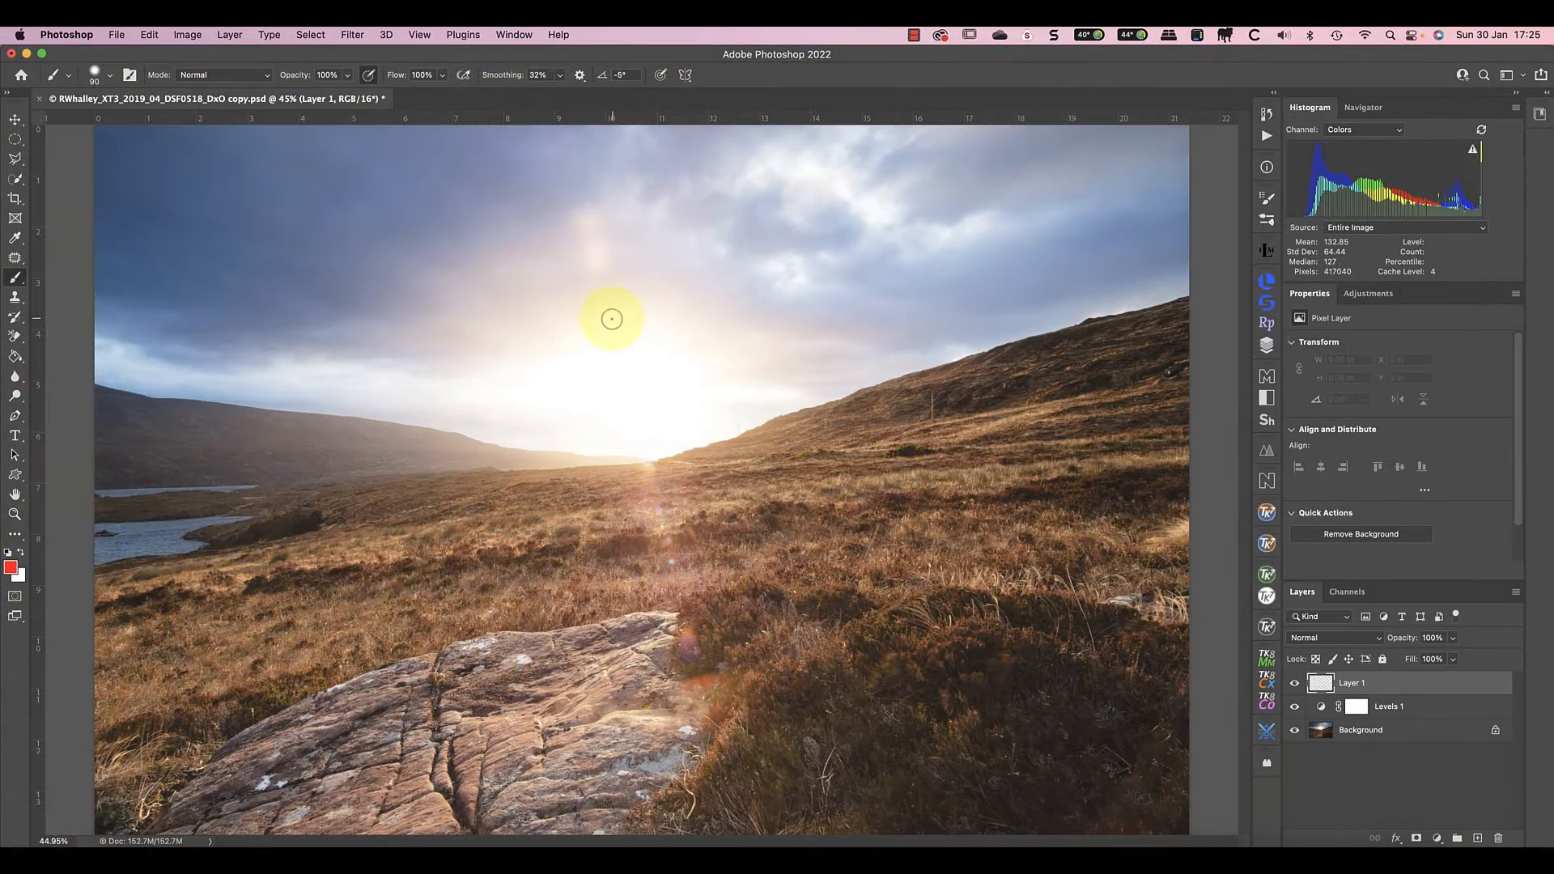
mouse_move(612, 319)
left_mouse_down()
mouse_move(557, 299)
mouse_move(528, 196)
mouse_move(570, 179)
mouse_move(641, 195)
mouse_move(653, 275)
mouse_move(599, 325)
left_mouse_up()
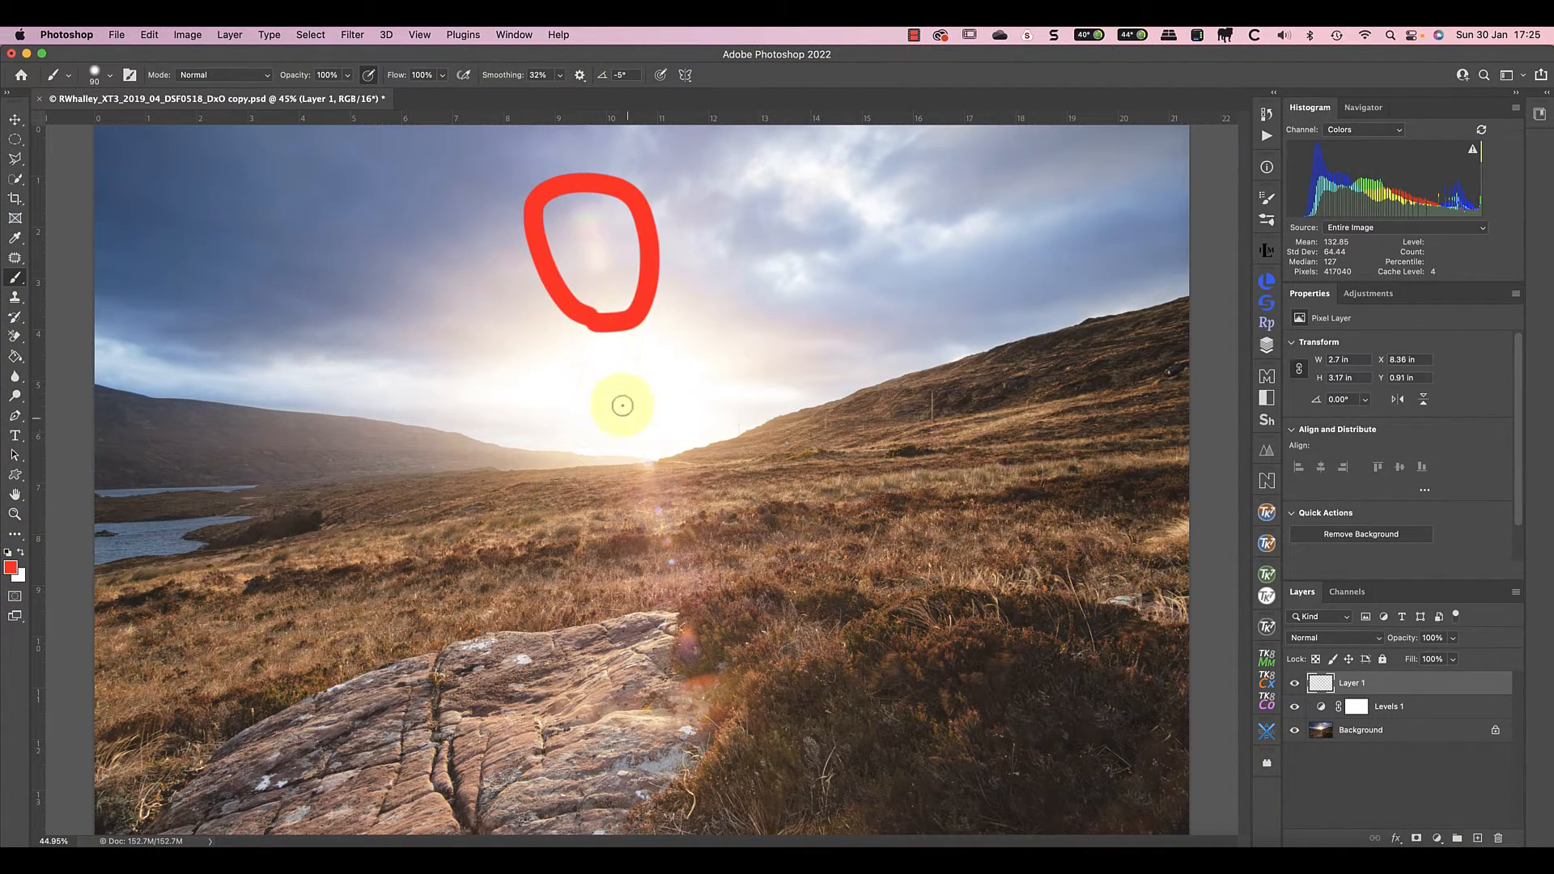
mouse_move(732, 783)
left_mouse_down()
mouse_move(655, 739)
mouse_move(646, 673)
left_mouse_up()
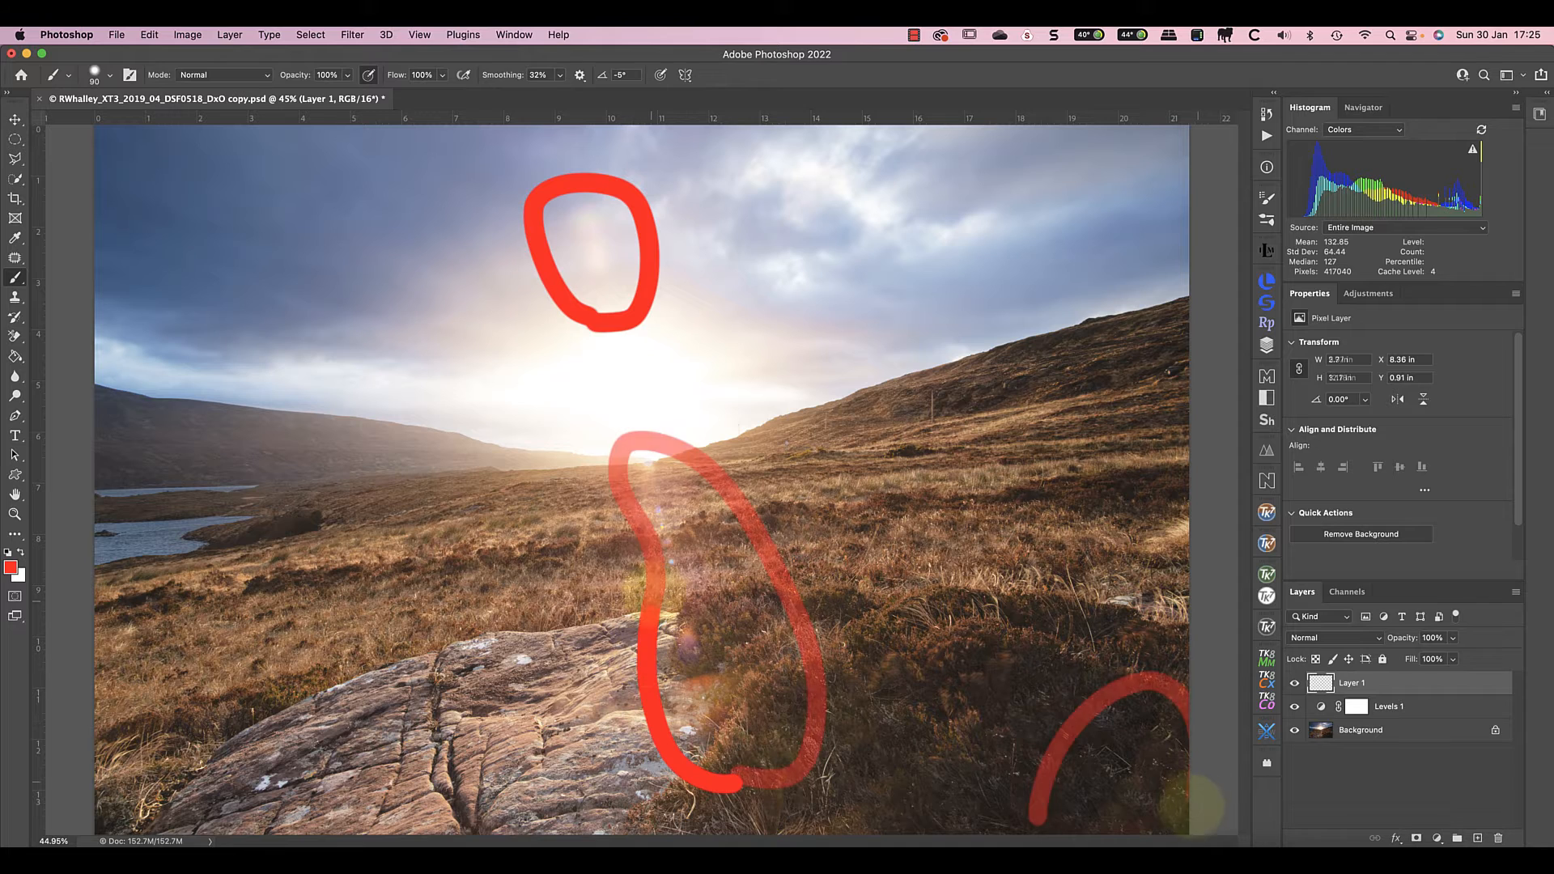
mouse_move(1193, 802)
left_mouse_down()
mouse_move(1134, 841)
mouse_move(1039, 814)
left_mouse_up()
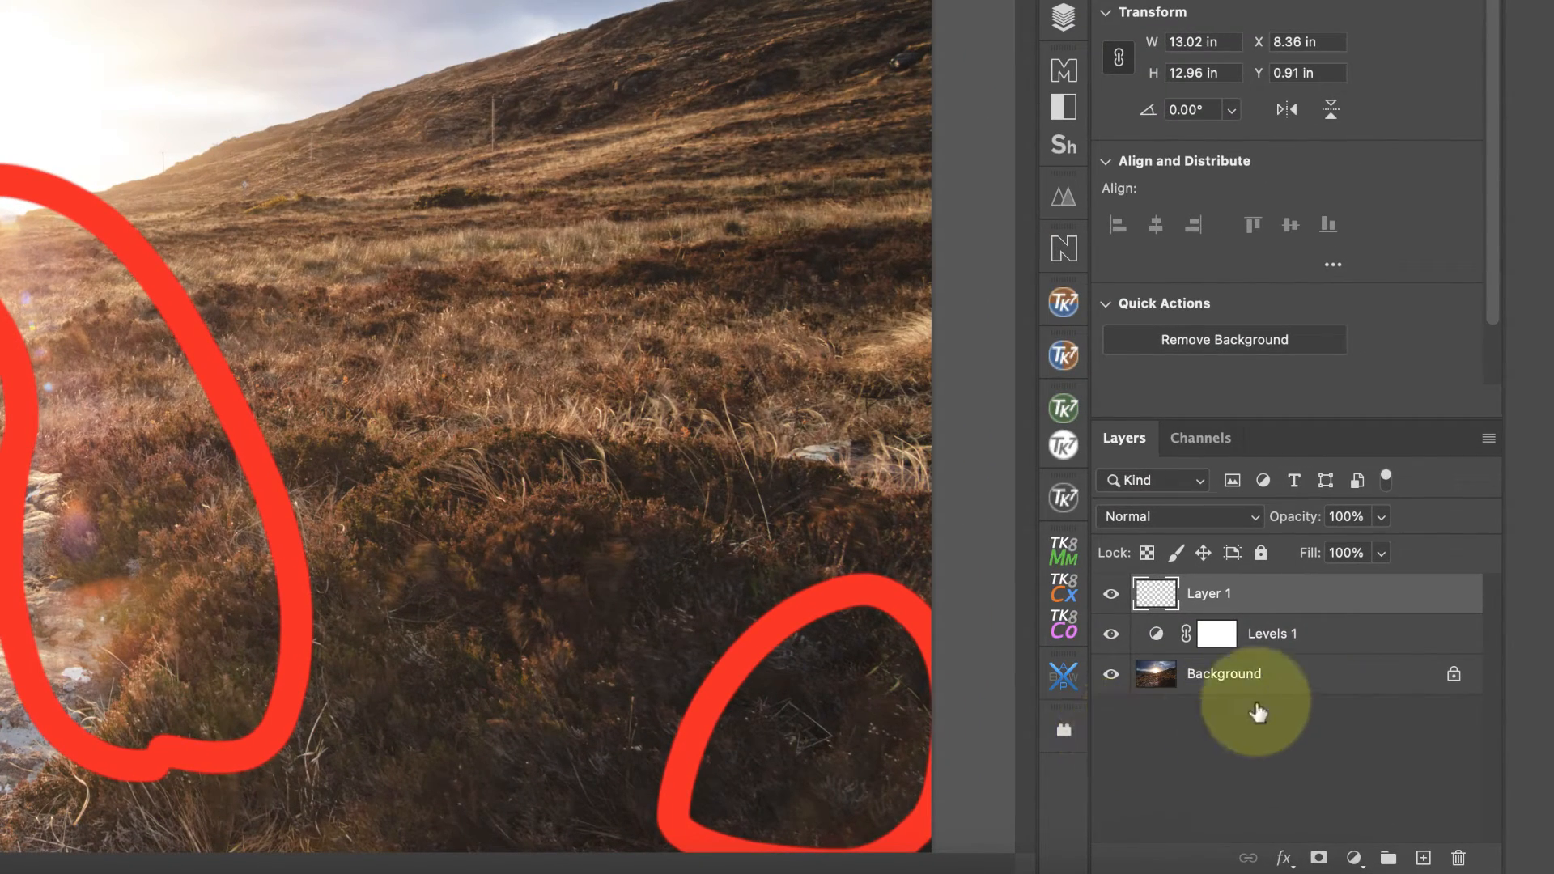
Group the red markings layer with the Levels 1 layer and hide the group
left_click(1311, 643)
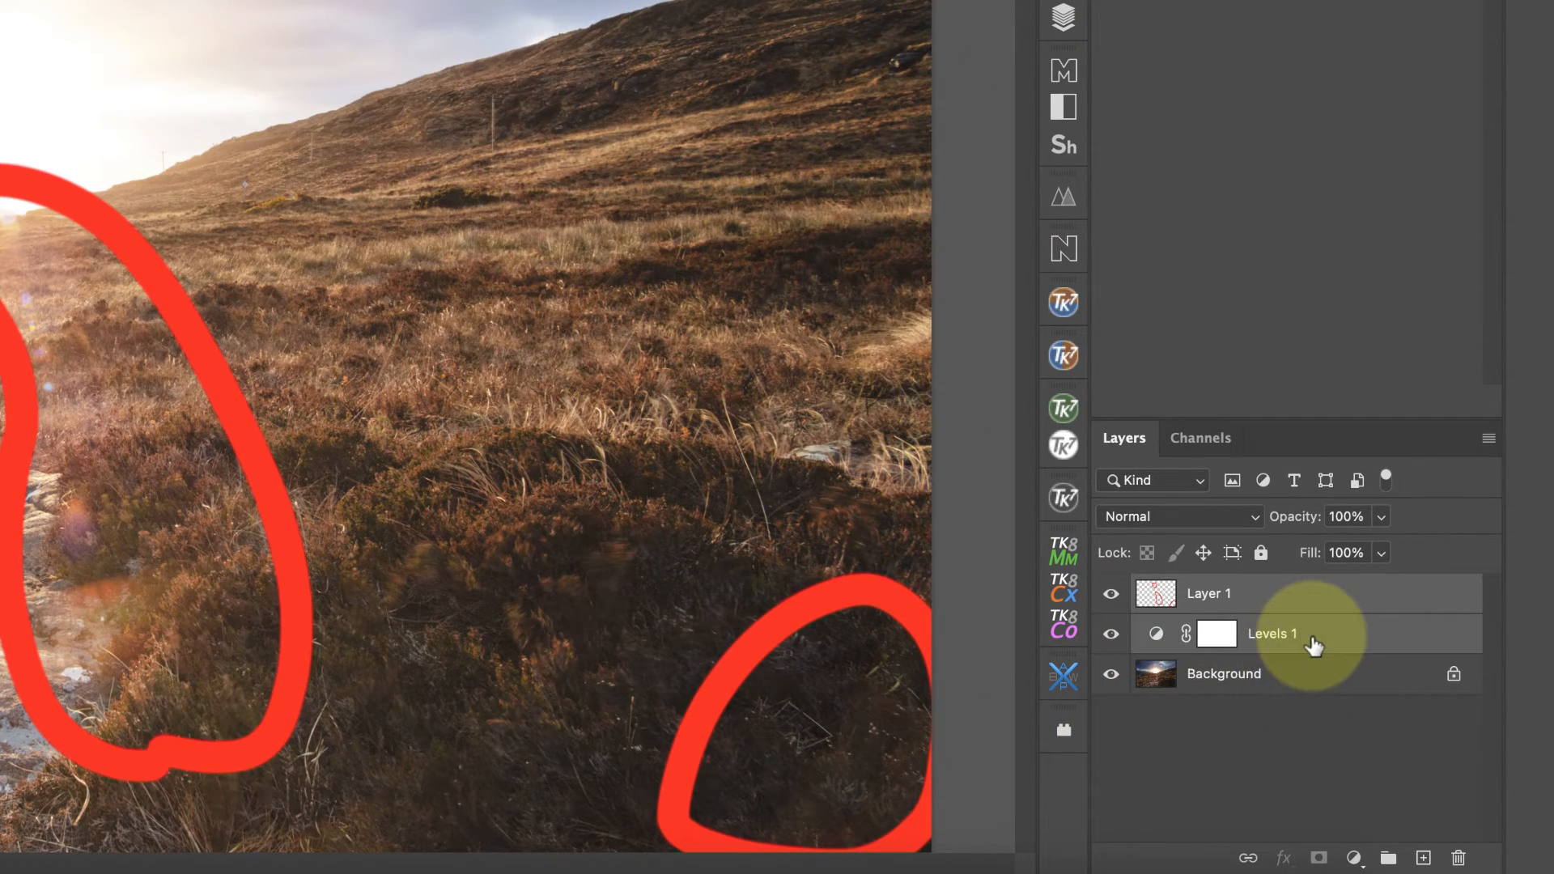
left_click(1389, 858)
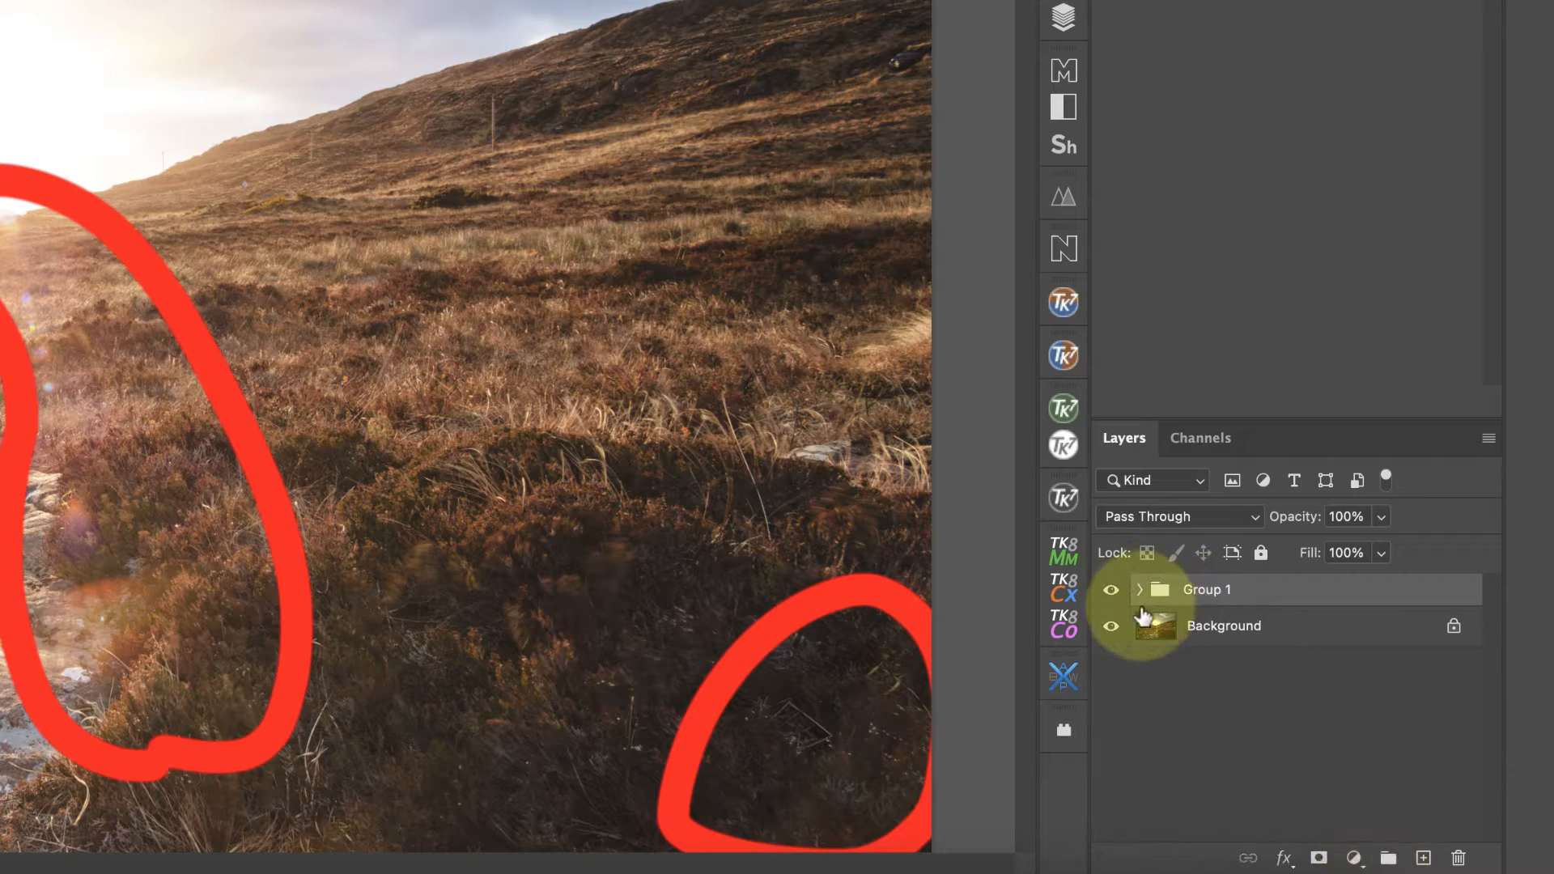
left_click(1110, 590)
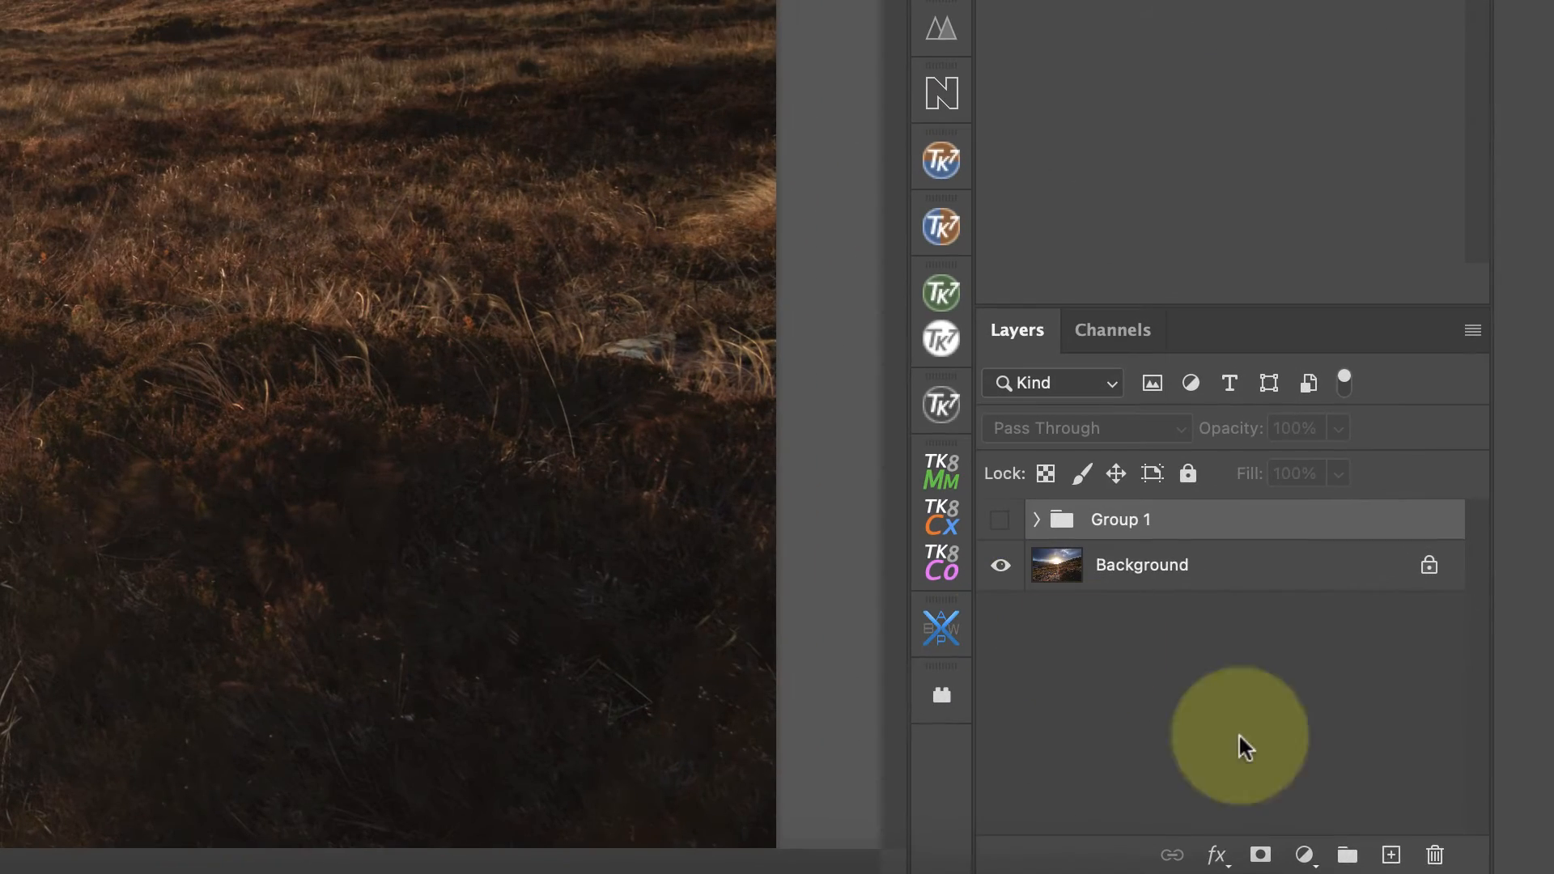
Add a new empty layer above the hidden group and name it Upper Flare
left_click(1391, 855)
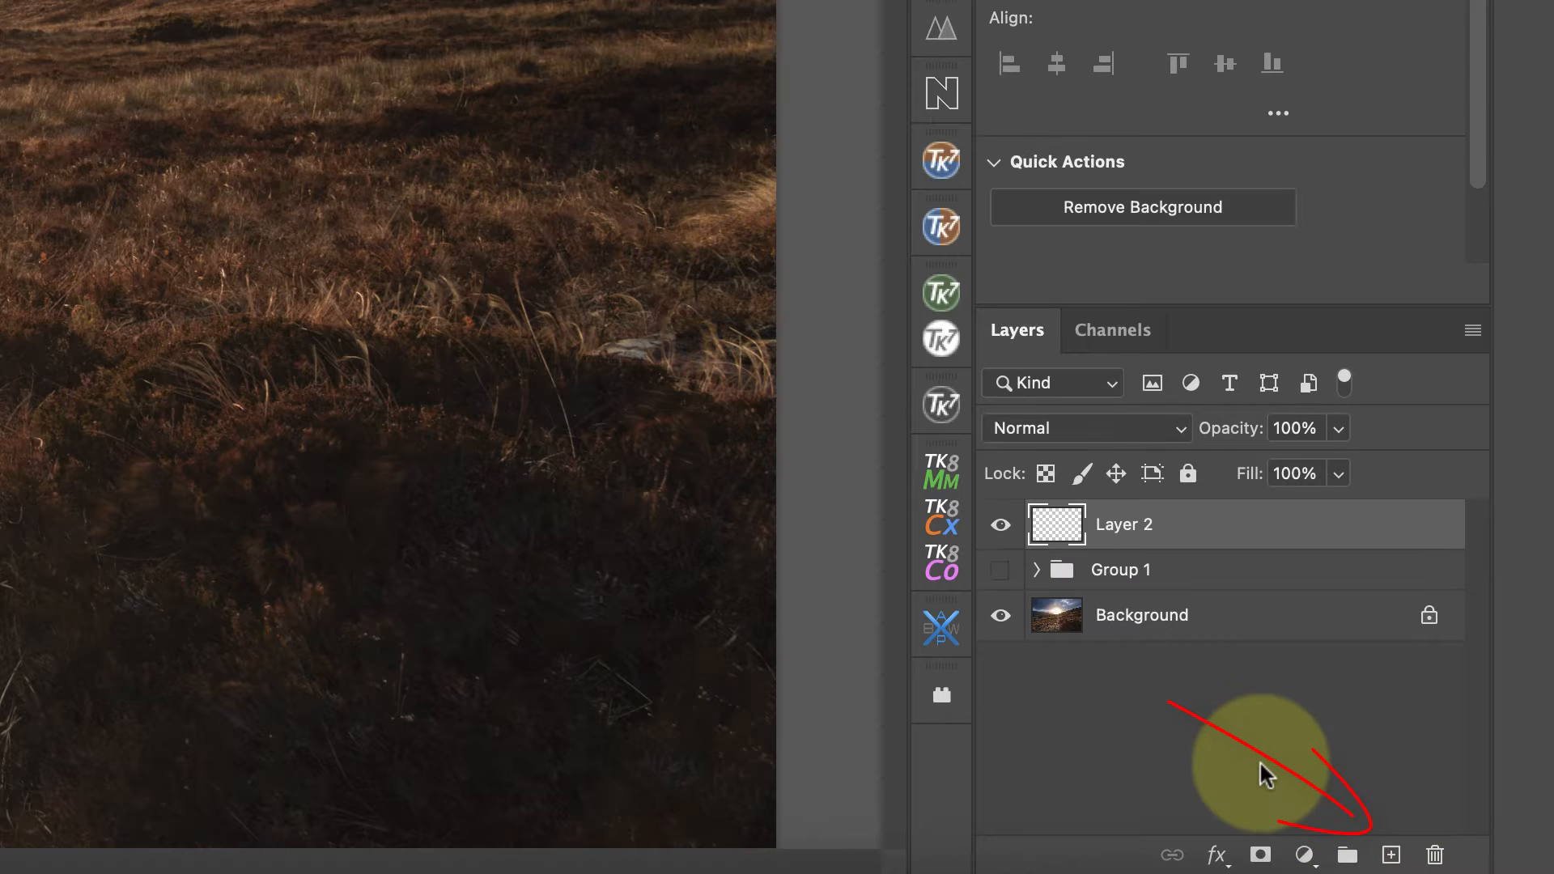
double_click(1136, 525)
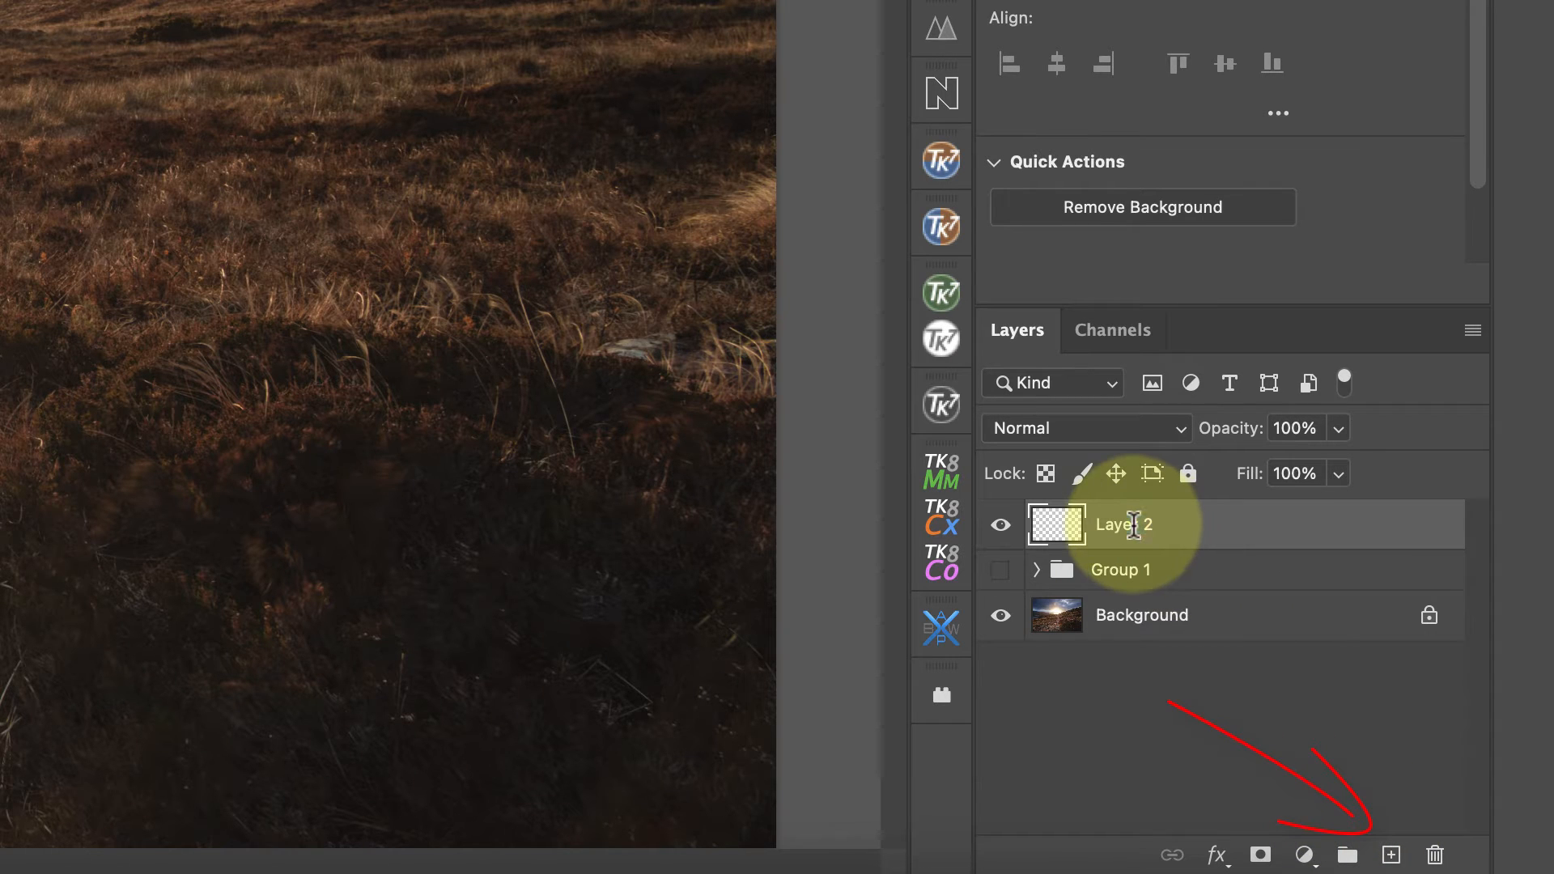
type("Up")
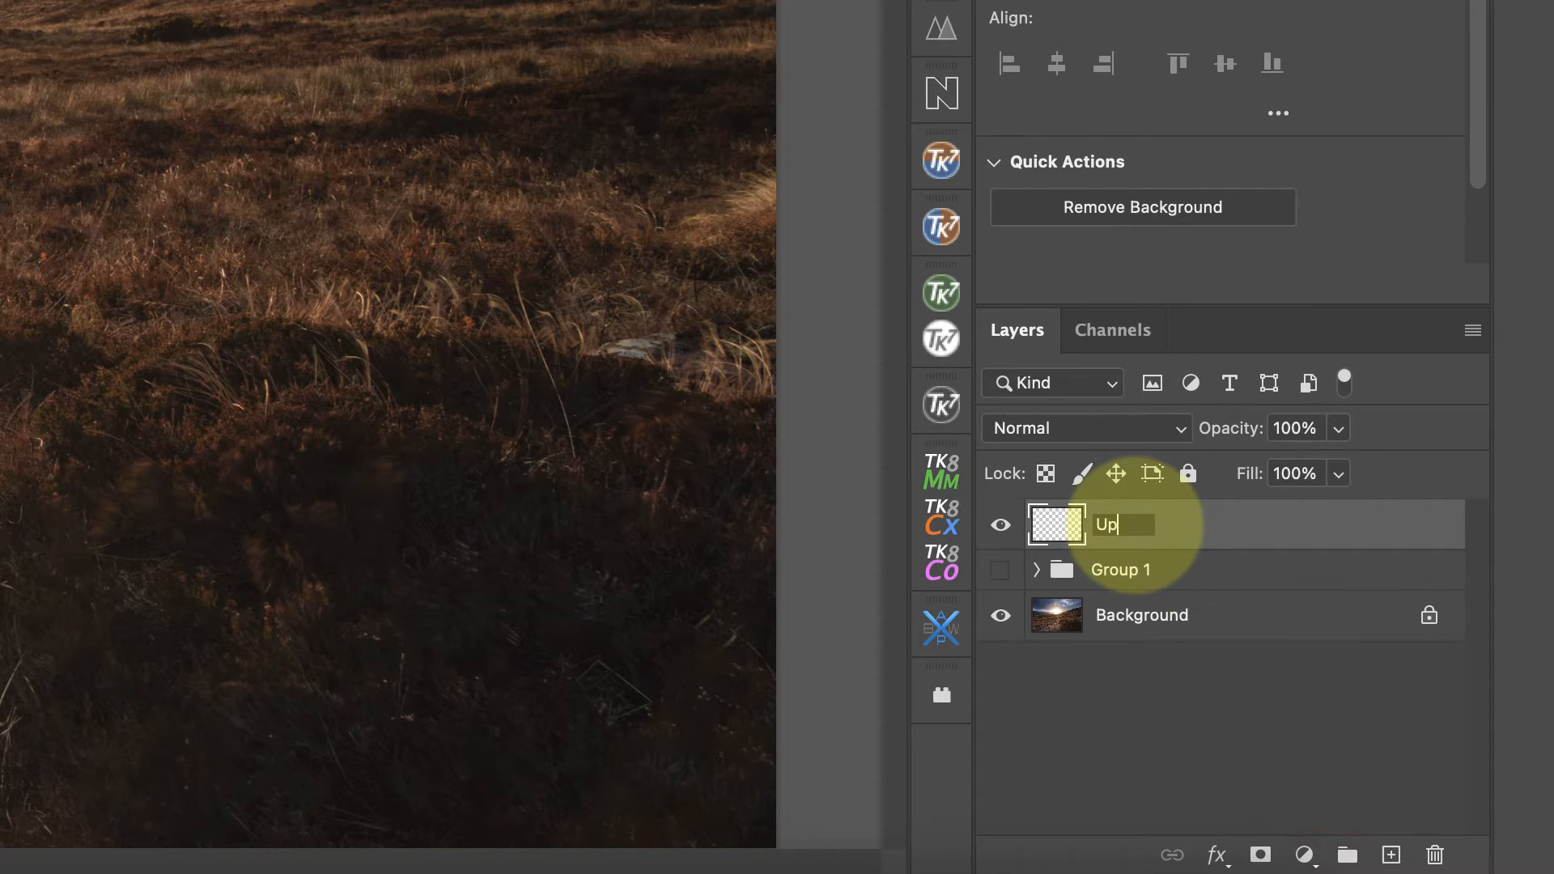
type("per Flare")
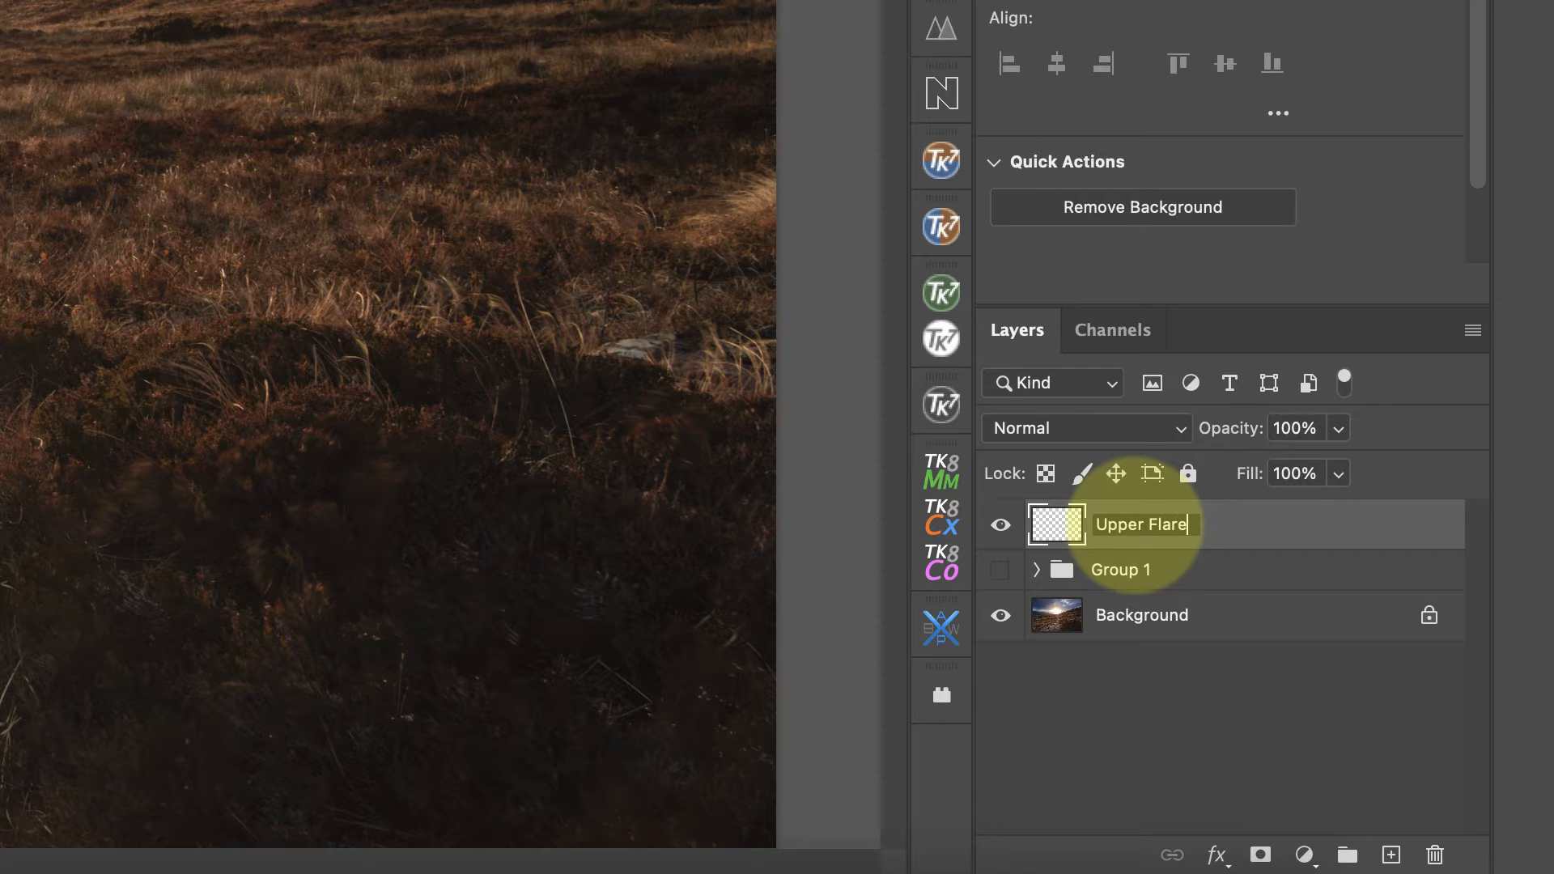
key("Return")
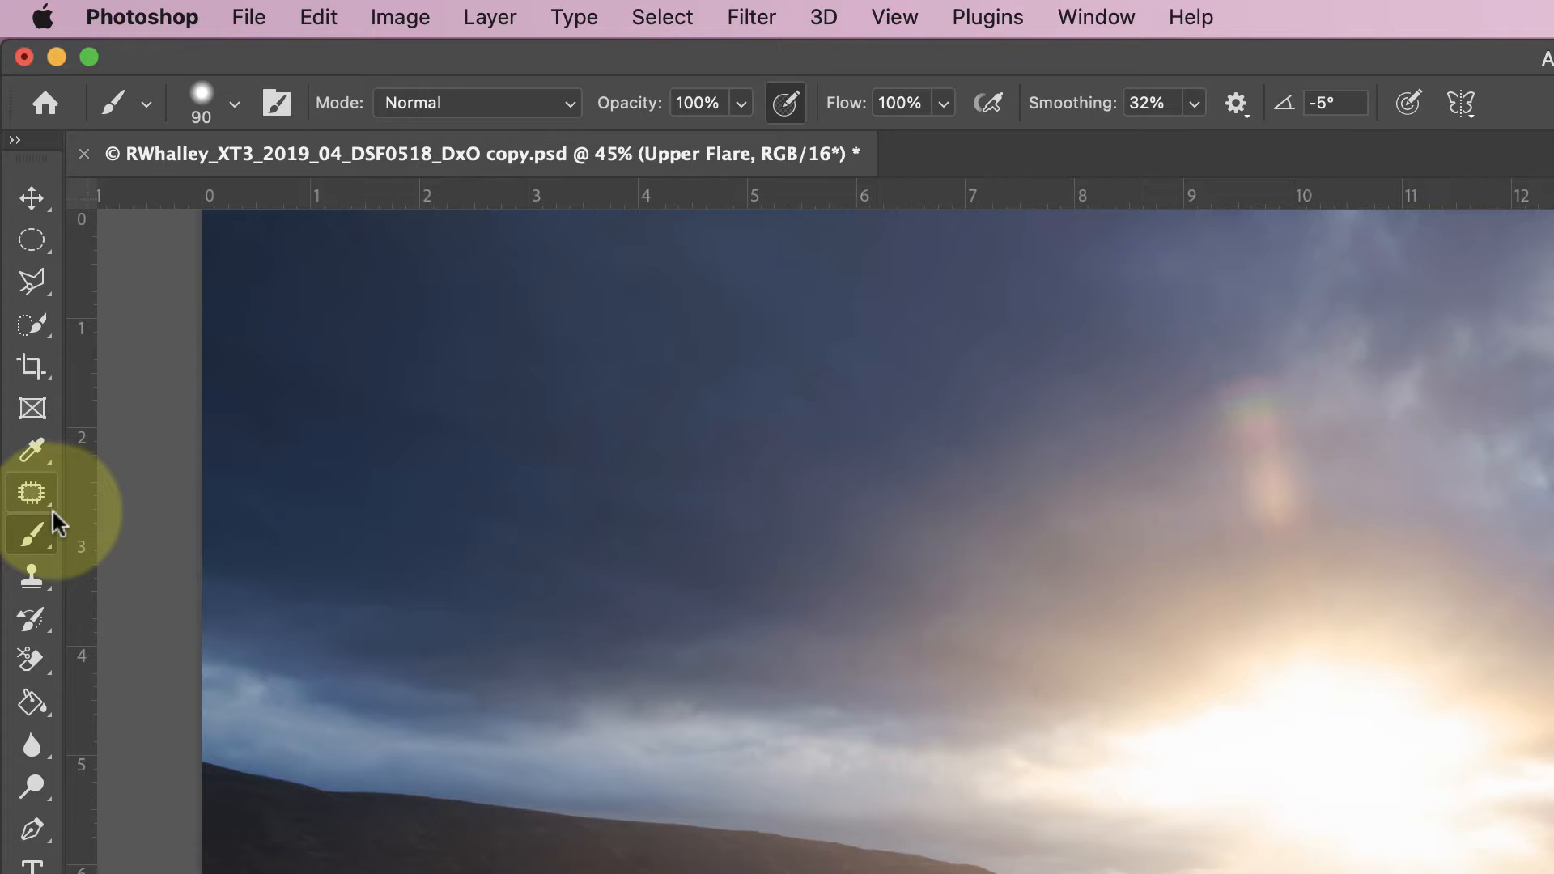
Choose the Patch Tool and configure it for Content-Aware patching with Structure 2 and Color 10
left_click(52, 506)
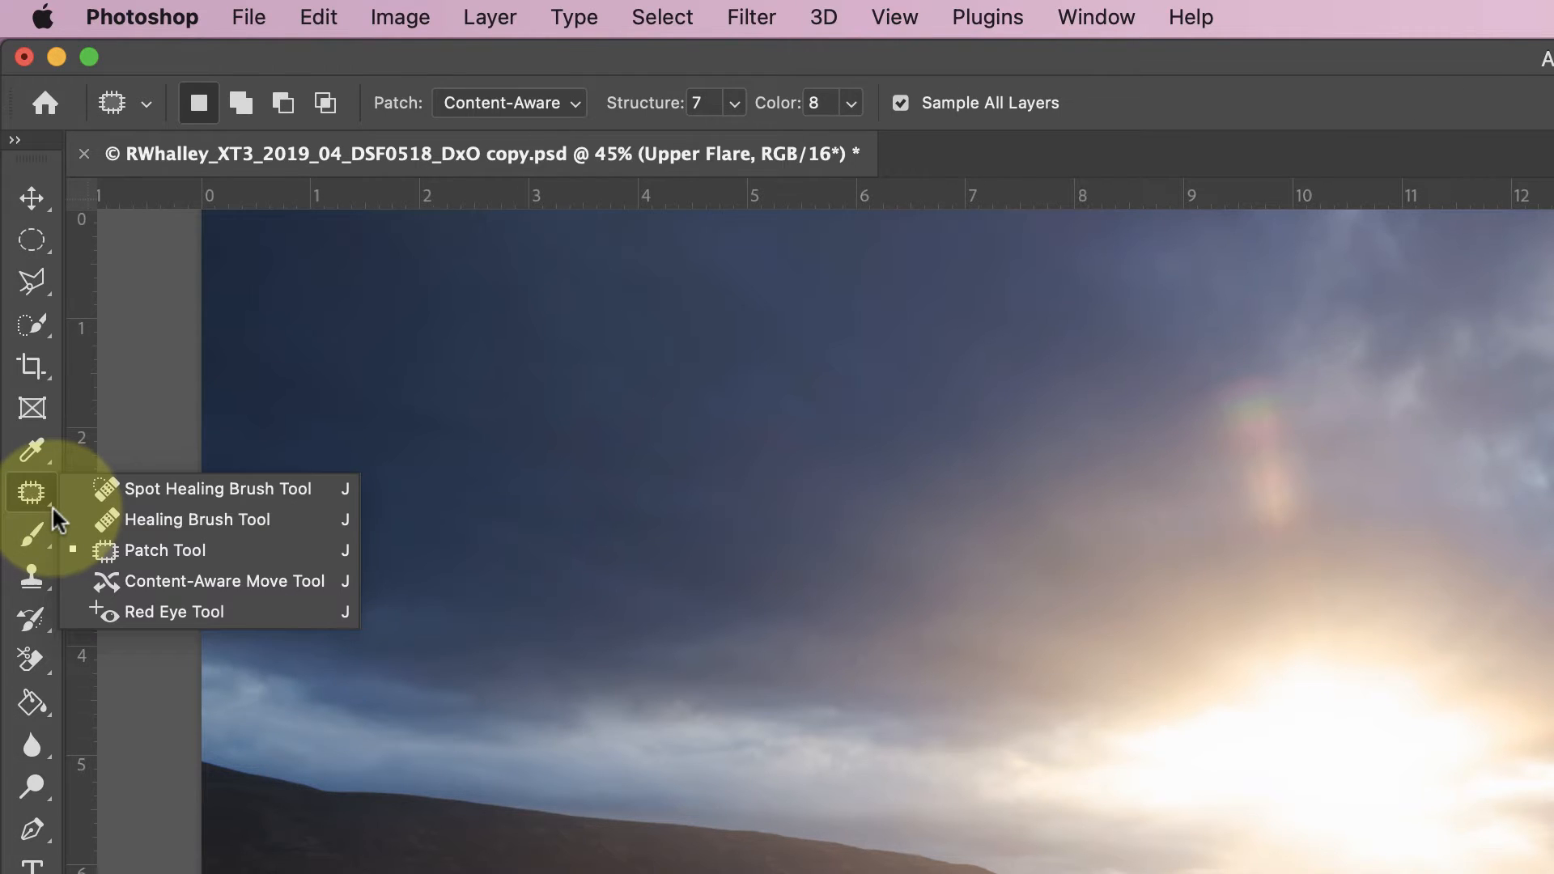
left_click(242, 549)
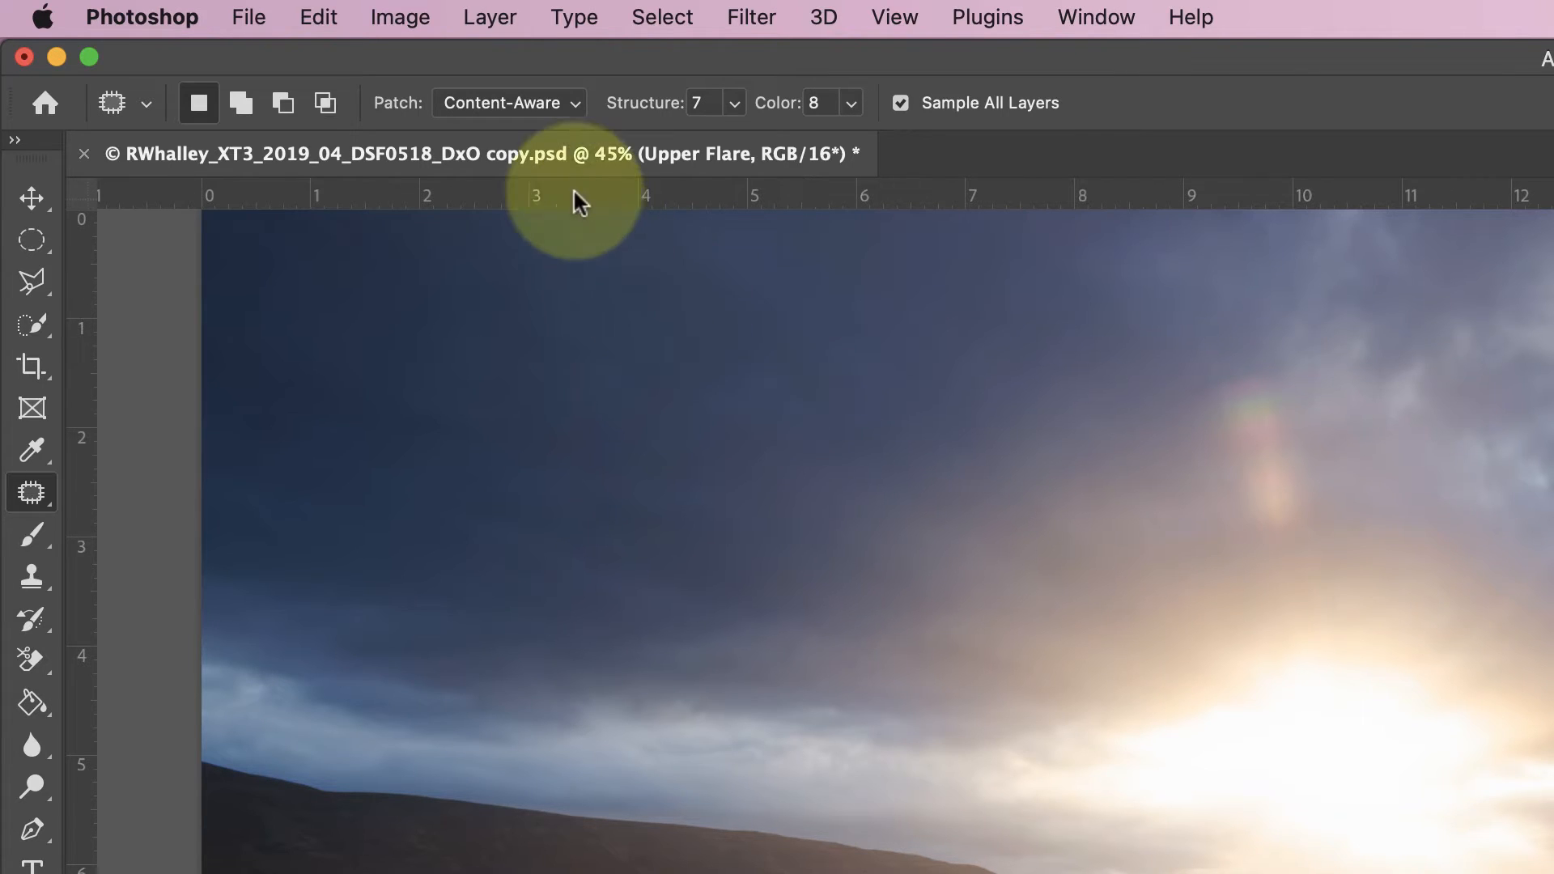
left_click(578, 104)
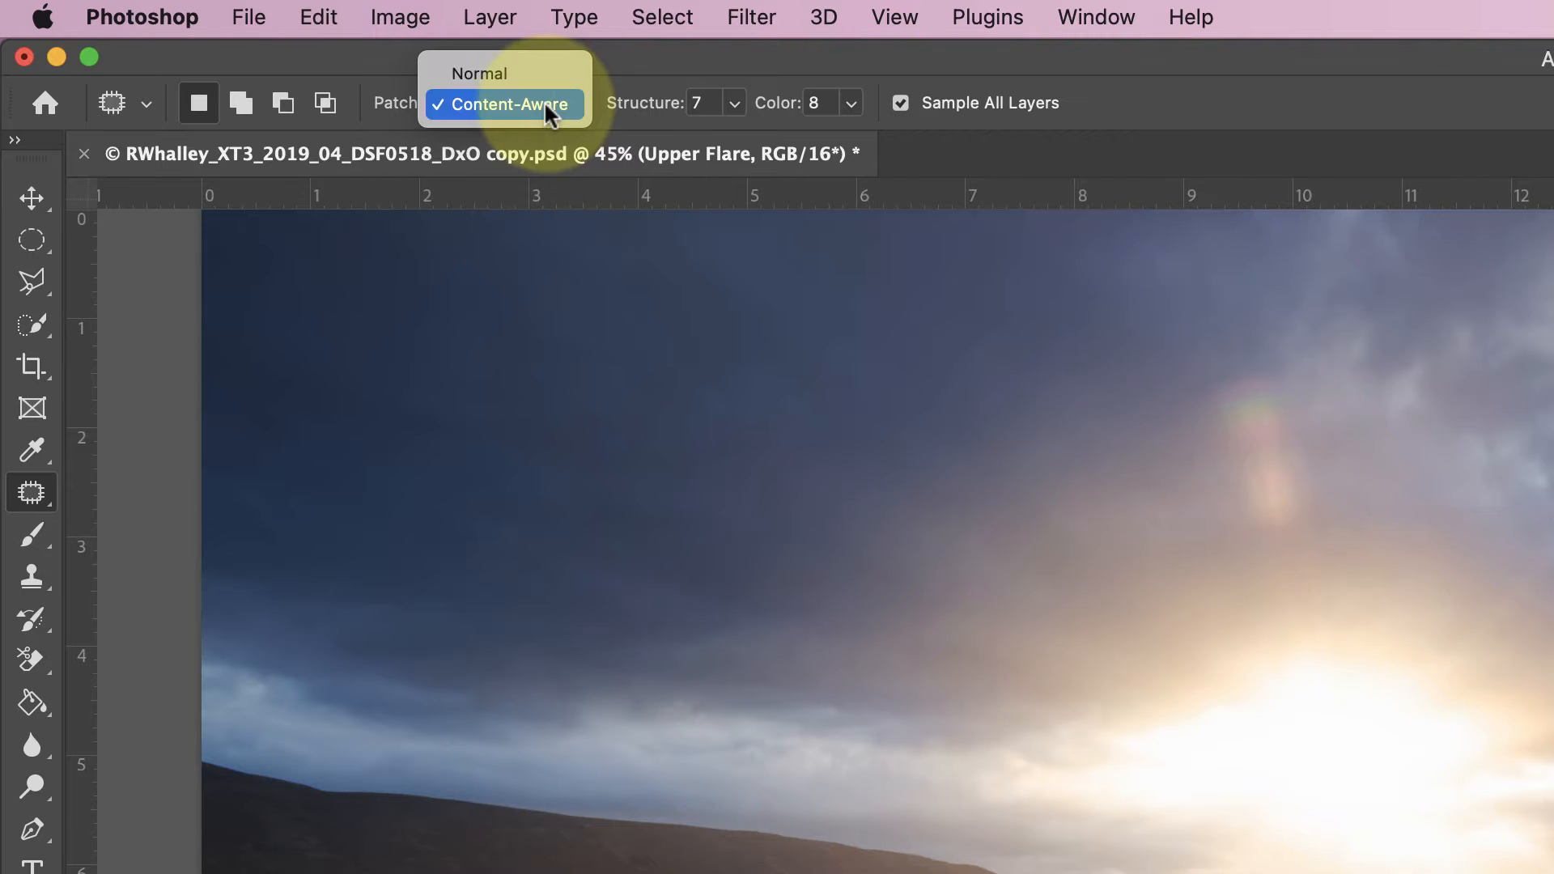
left_click(546, 104)
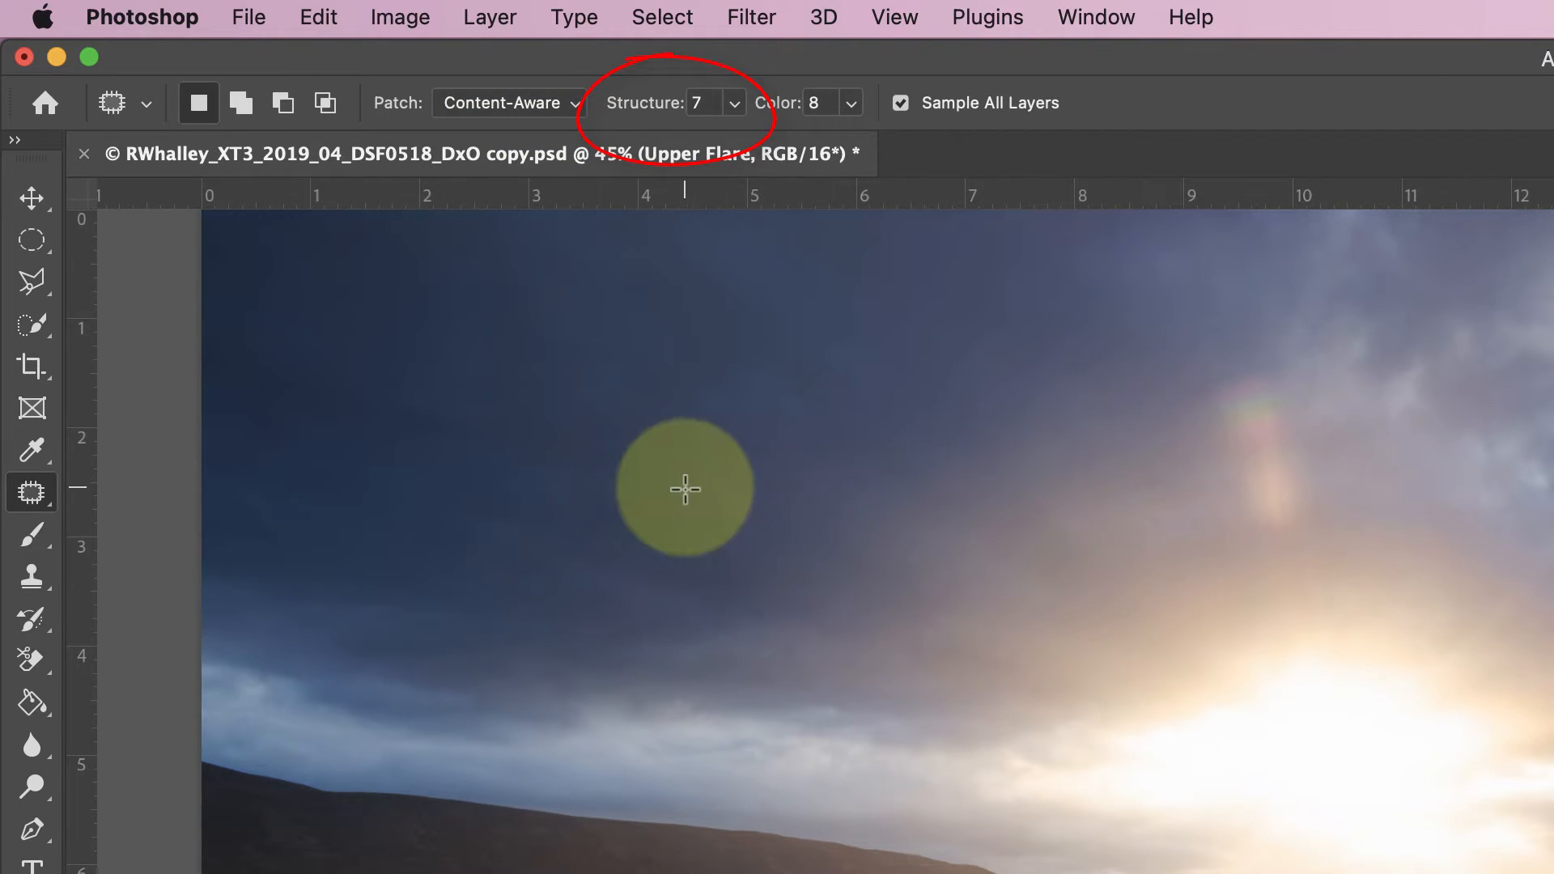
left_click(733, 103)
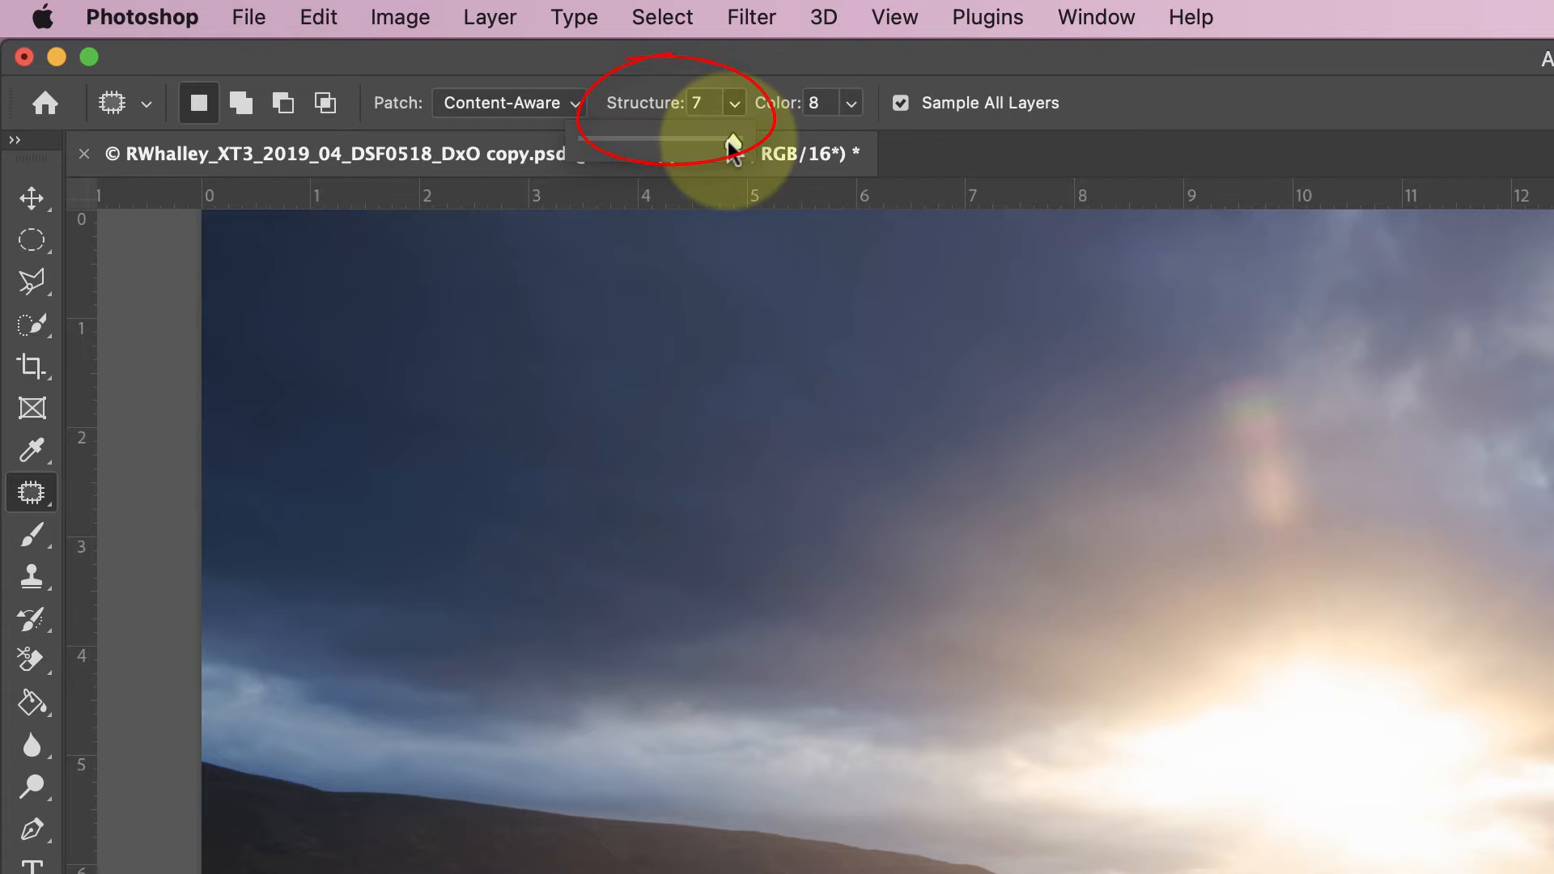
left_click_drag(732, 142, 600, 143)
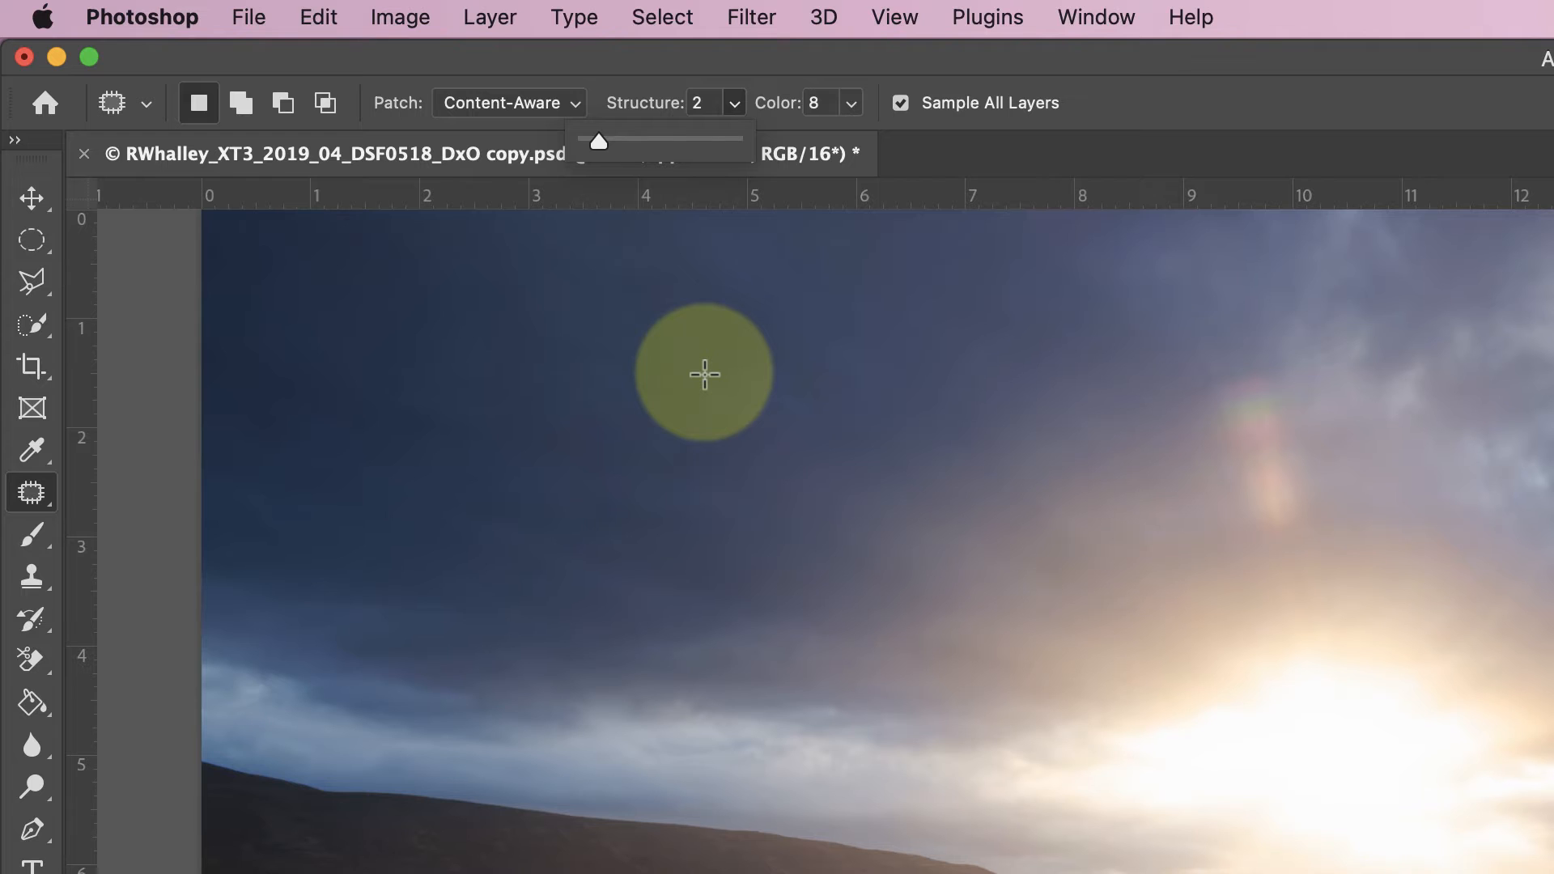
left_click(851, 103)
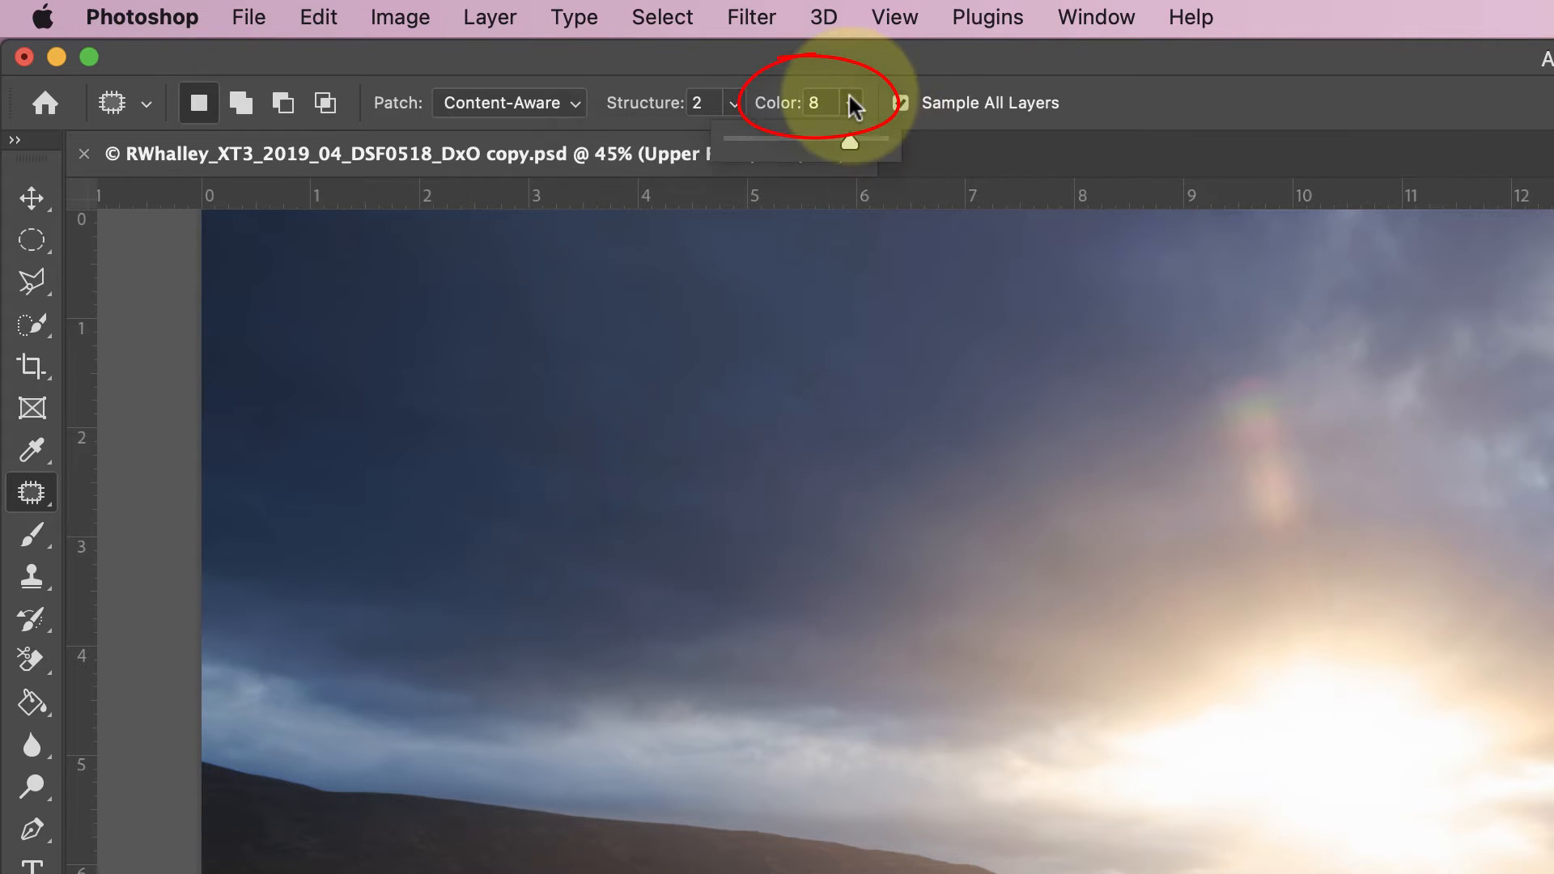
left_click_drag(848, 141, 905, 143)
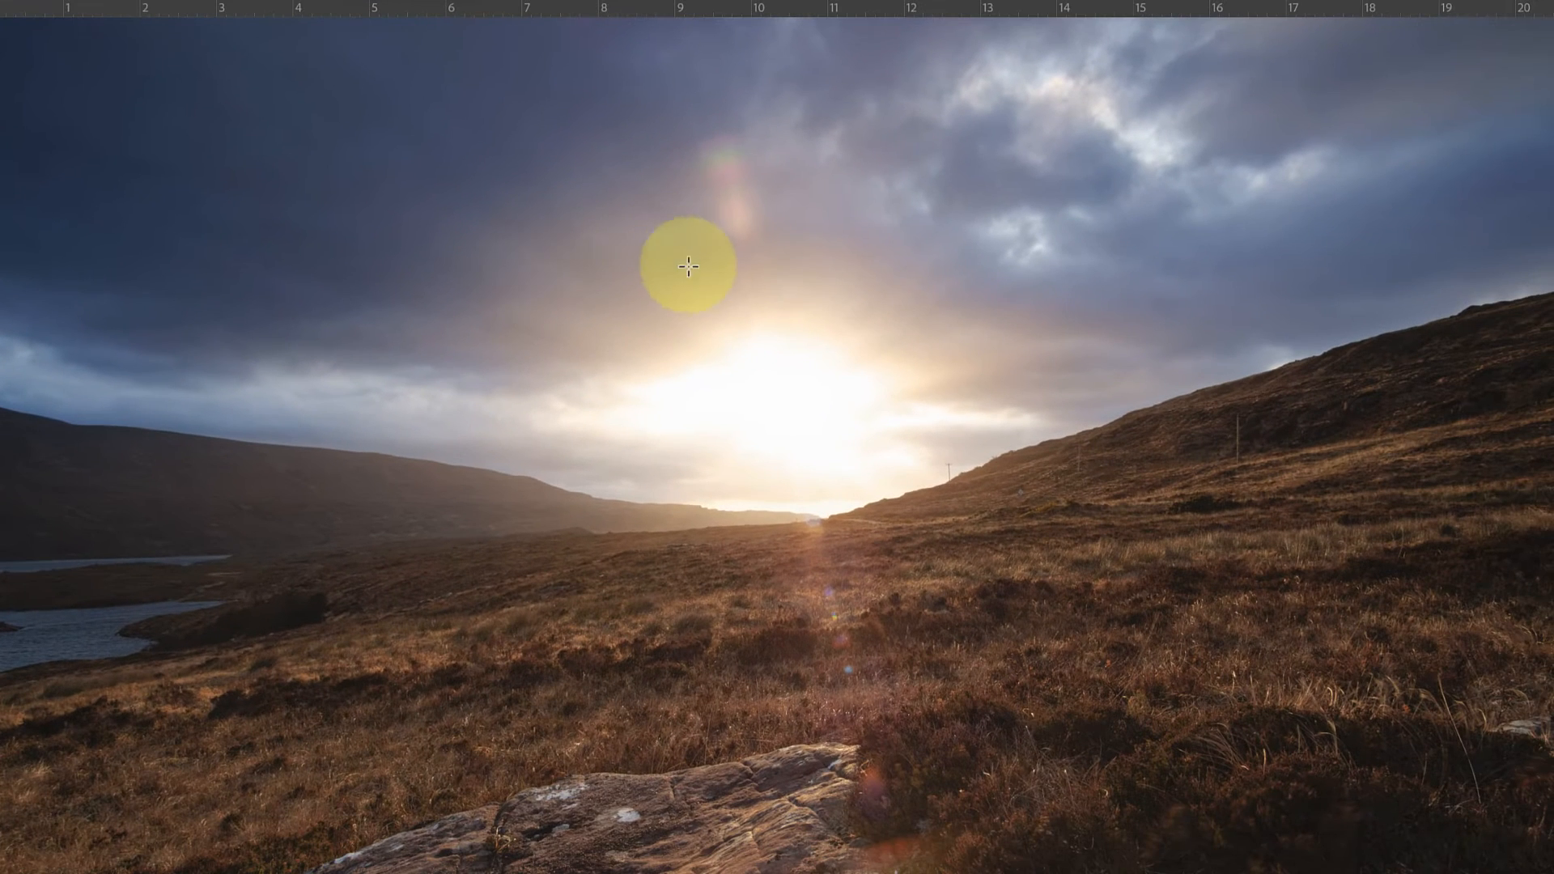
Patch out the flare above the sun with the clouds to its left, deselect, and compare with the Upper Flare layer hidden
mouse_move(721, 273)
left_mouse_down()
mouse_move(670, 221)
mouse_move(671, 166)
mouse_move(675, 123)
mouse_move(728, 104)
mouse_move(768, 121)
mouse_move(801, 229)
mouse_move(763, 278)
mouse_move(724, 278)
left_mouse_up()
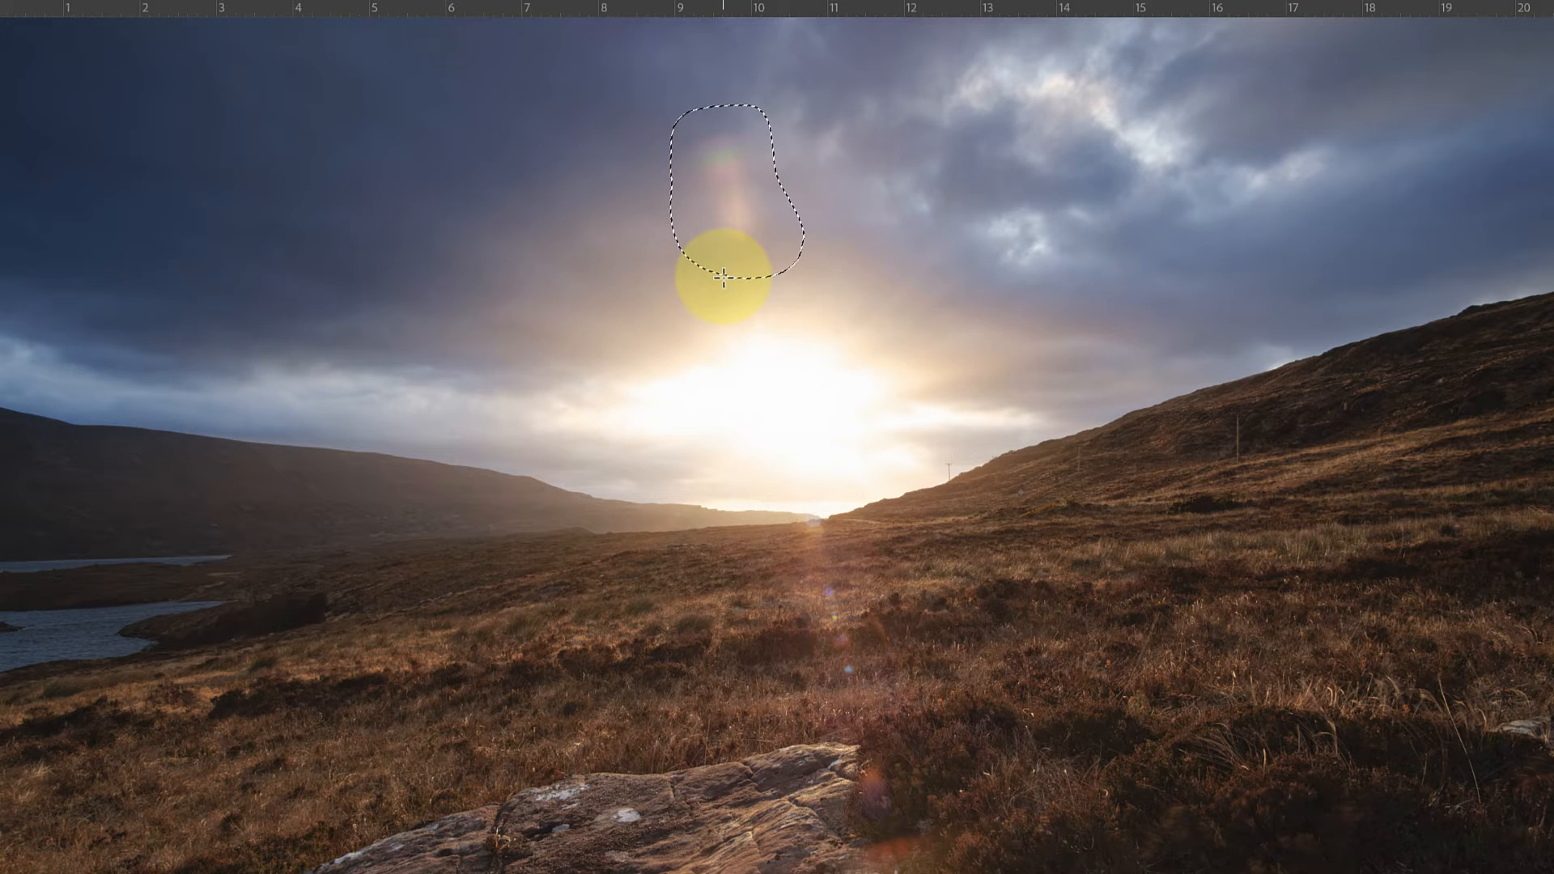
left_click_drag(765, 221, 641, 264)
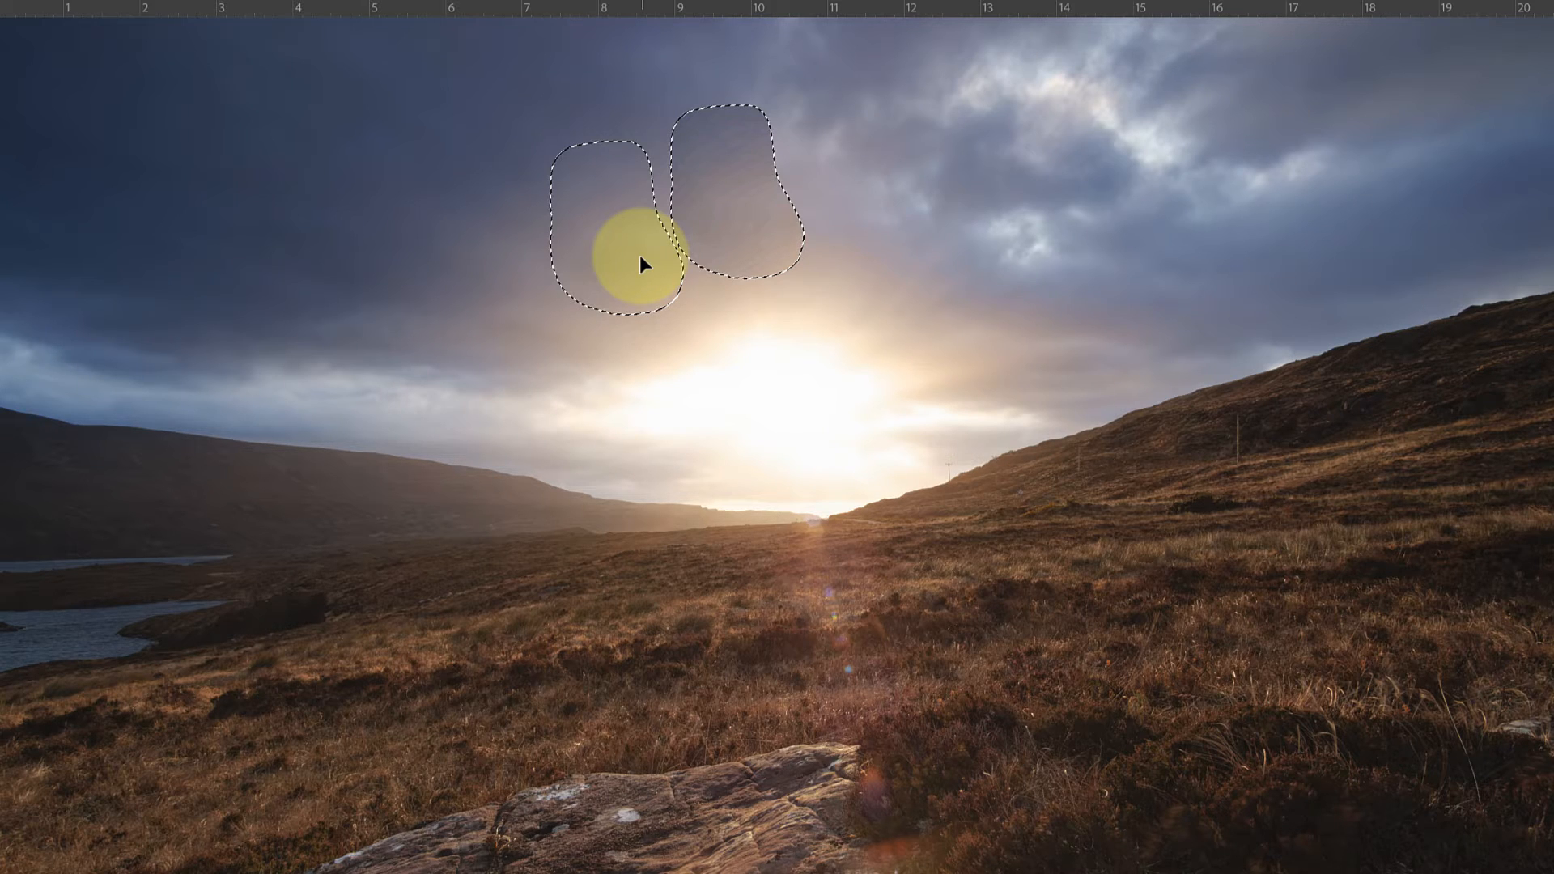
left_click_drag(640, 258, 608, 267)
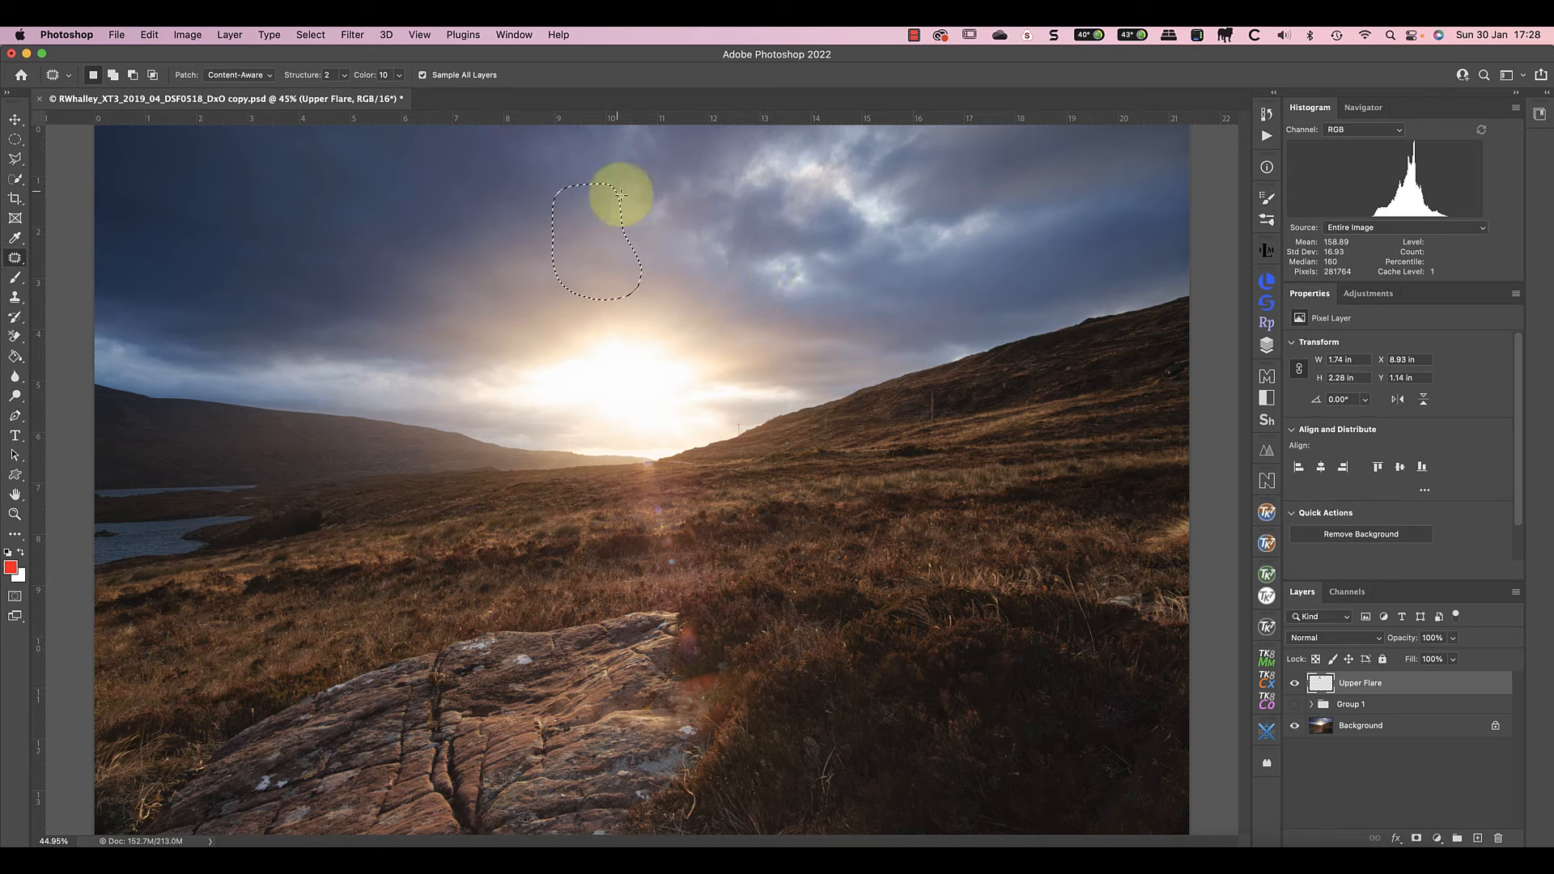
left_click(313, 35)
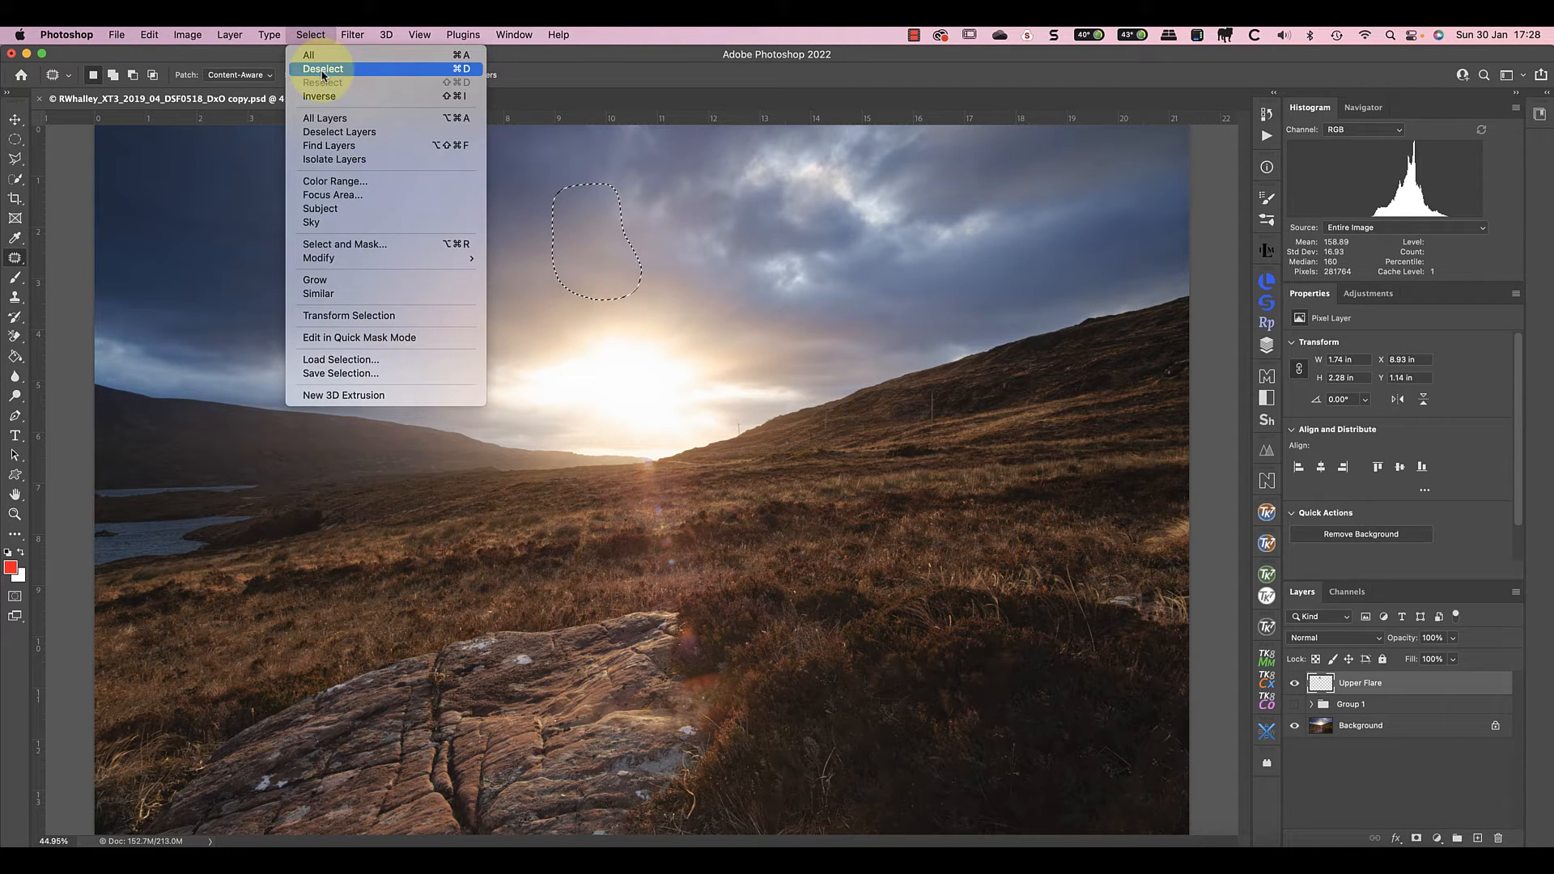
left_click(322, 70)
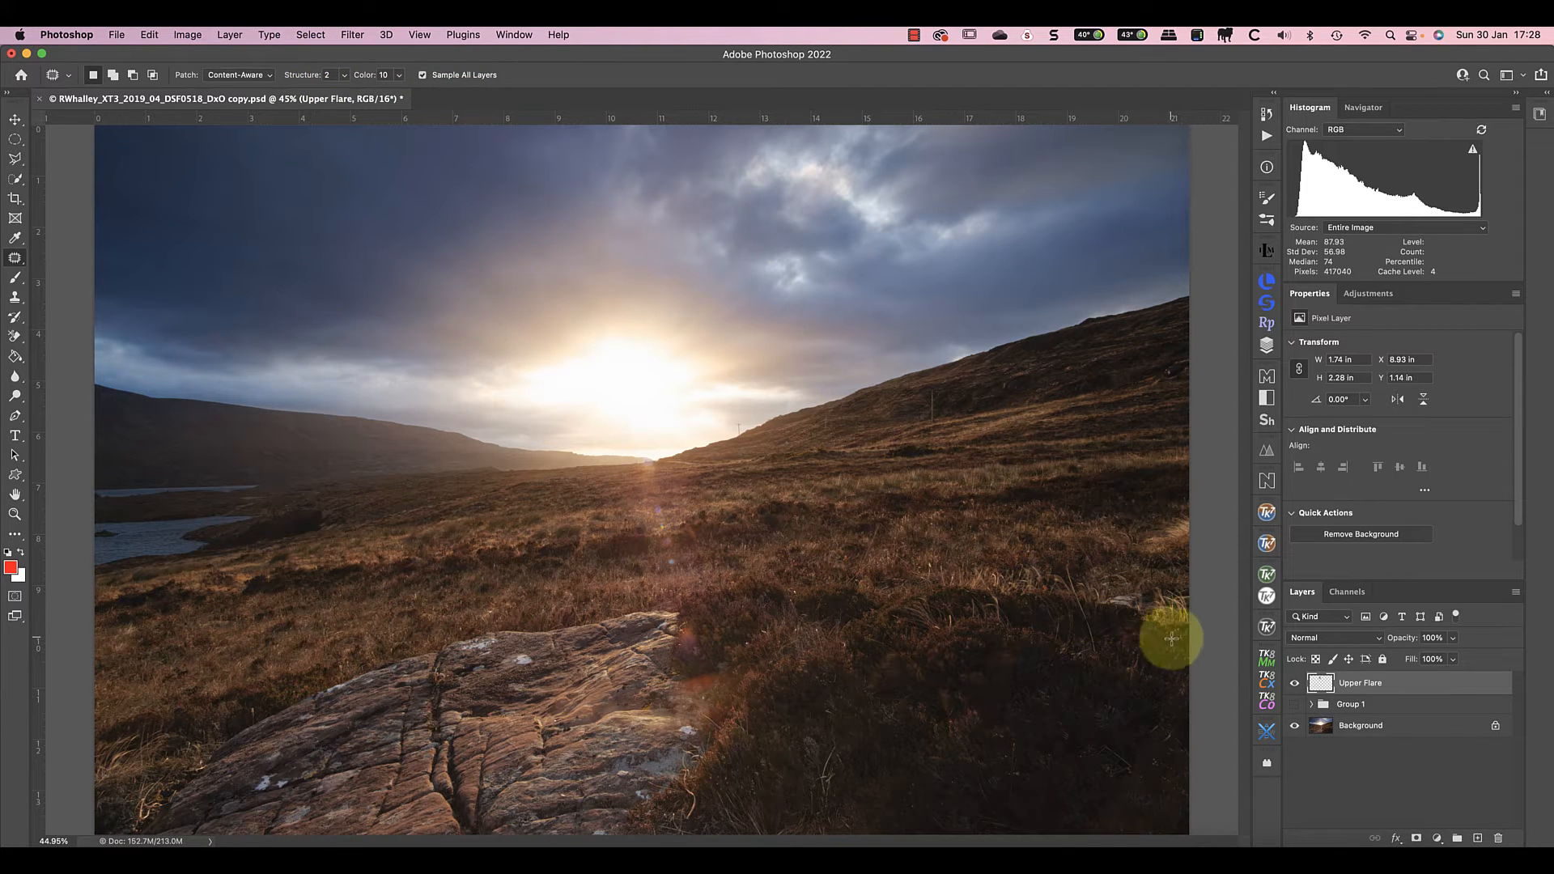
left_click(1296, 684)
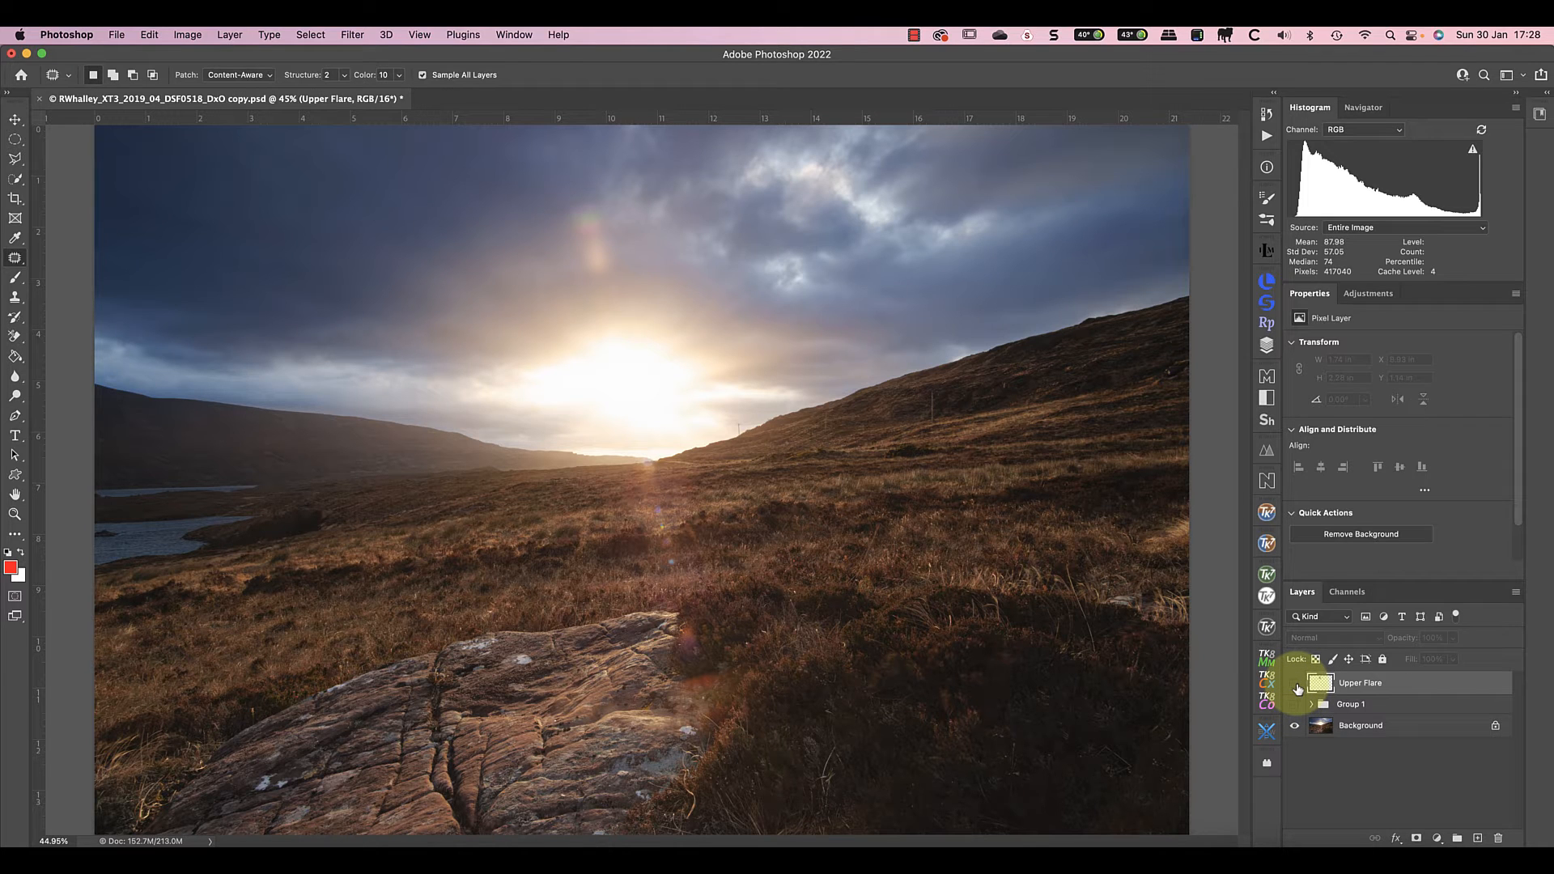
left_click(1295, 684)
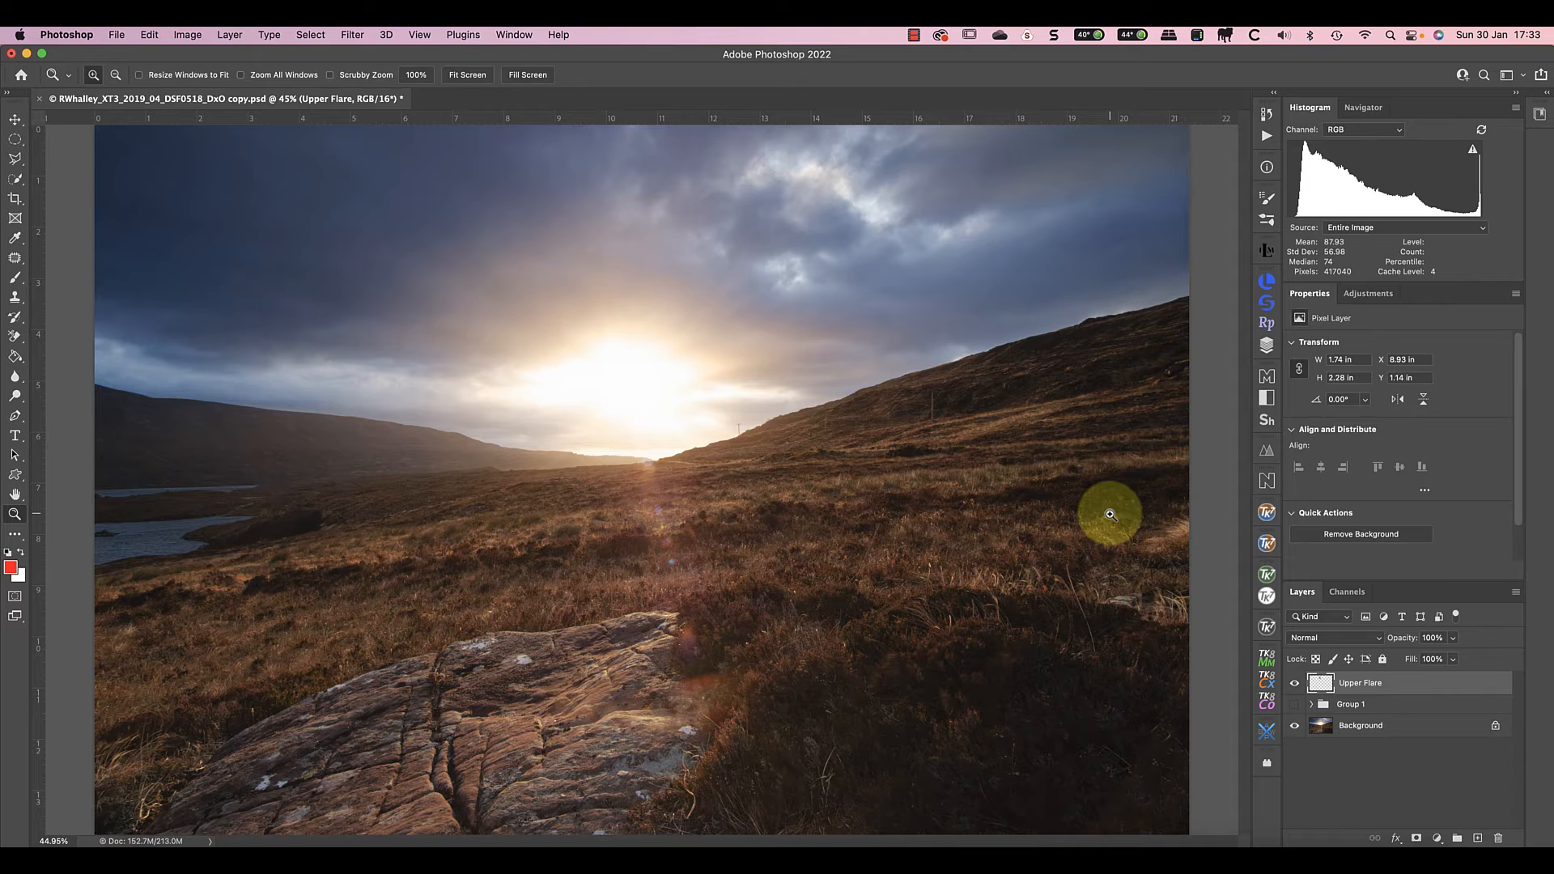
Add a new empty layer above the Upper Flare layer and name it Lower Flare 1
left_click(1477, 838)
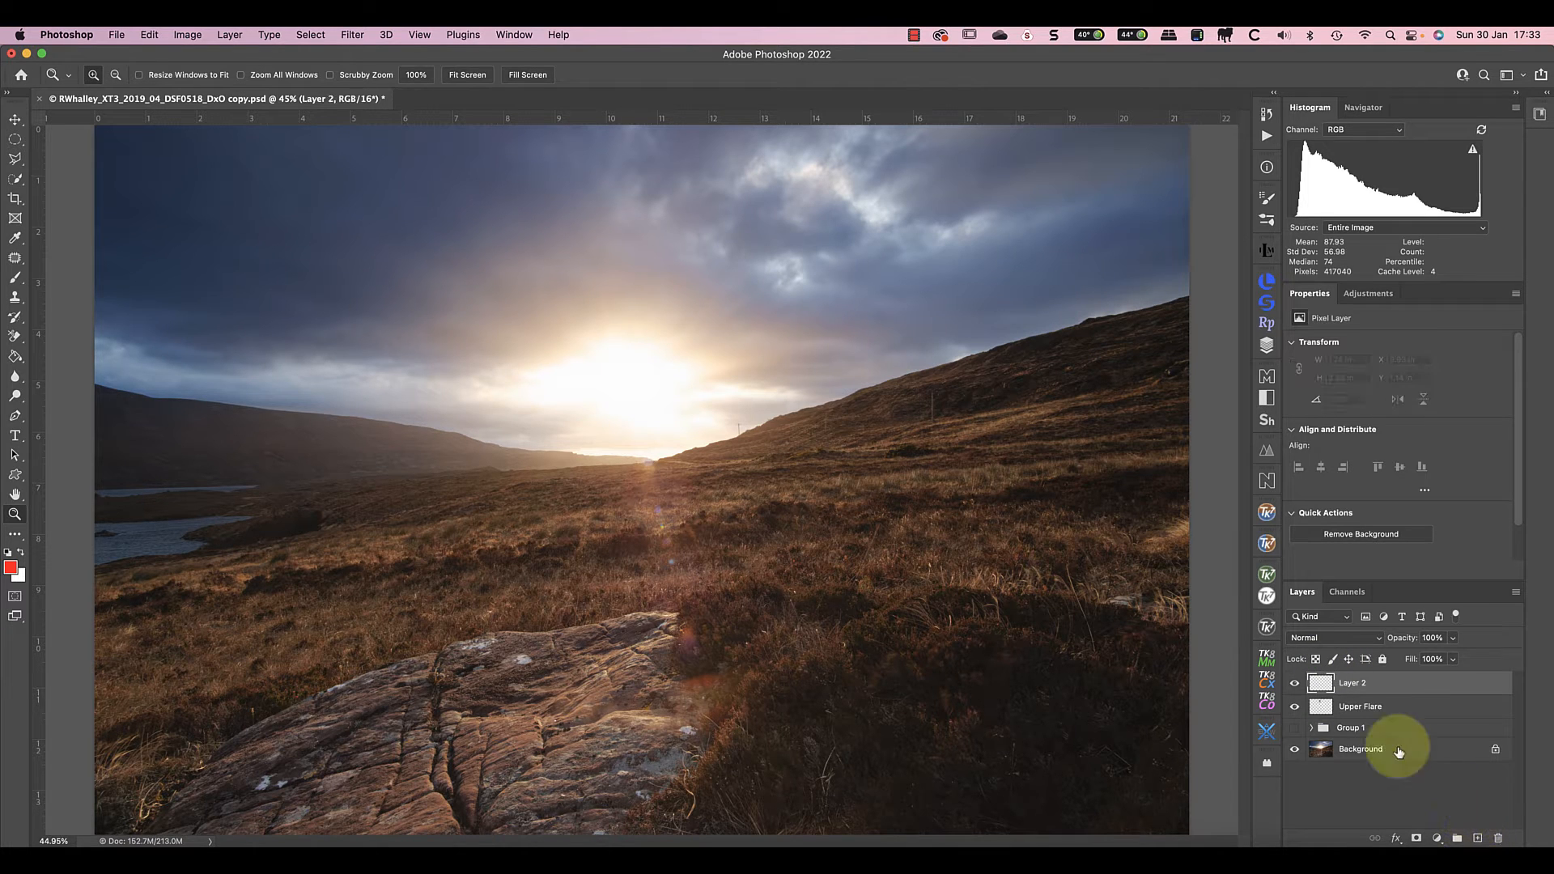
double_click(1352, 683)
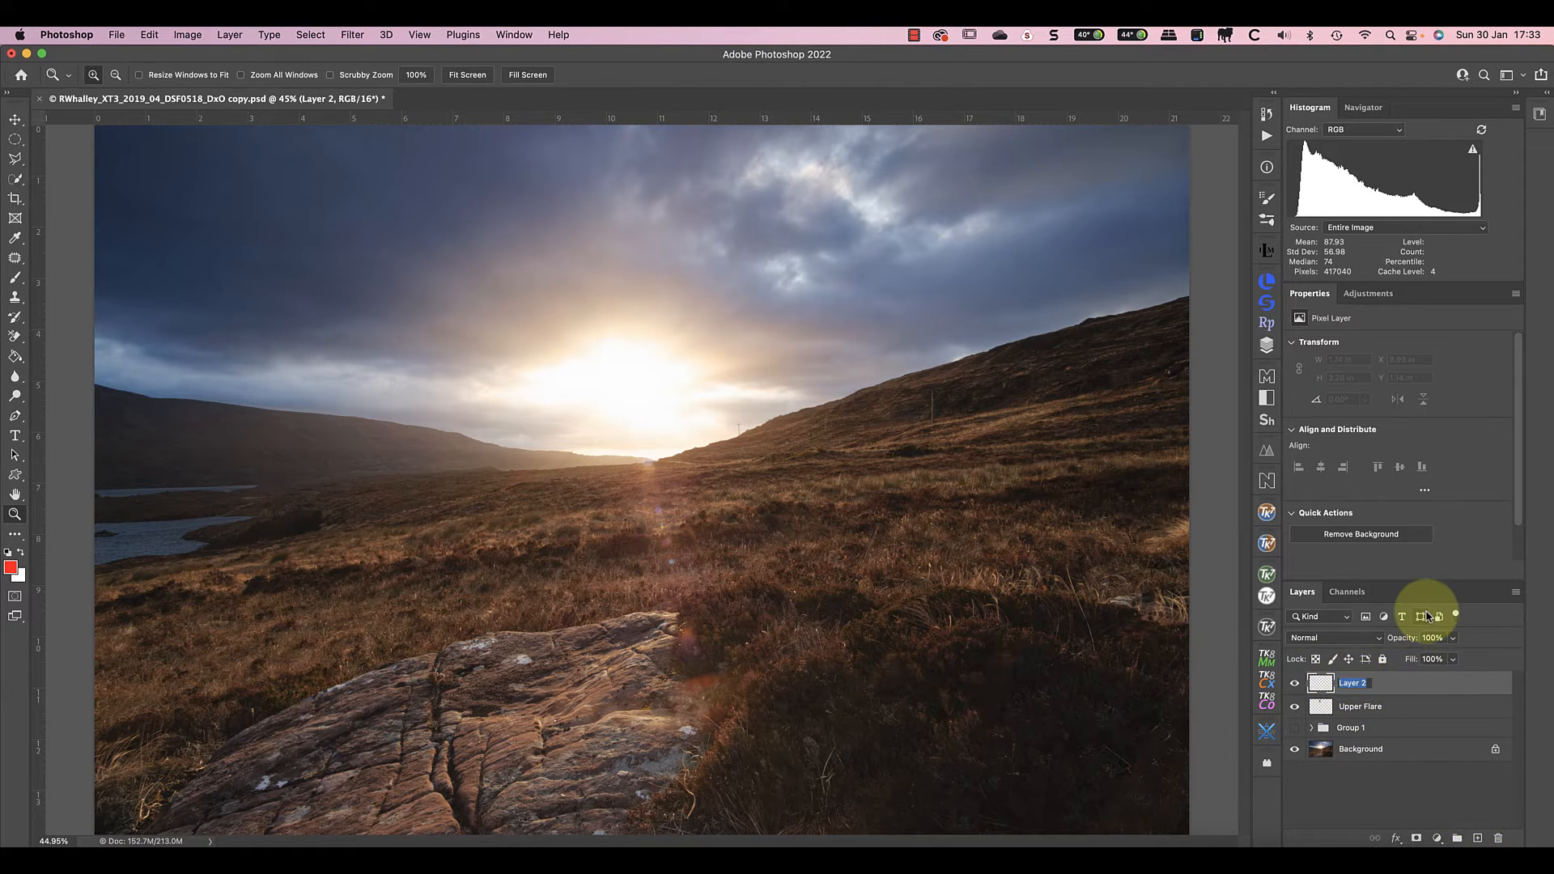
type("Lower Flare 1")
key("Return")
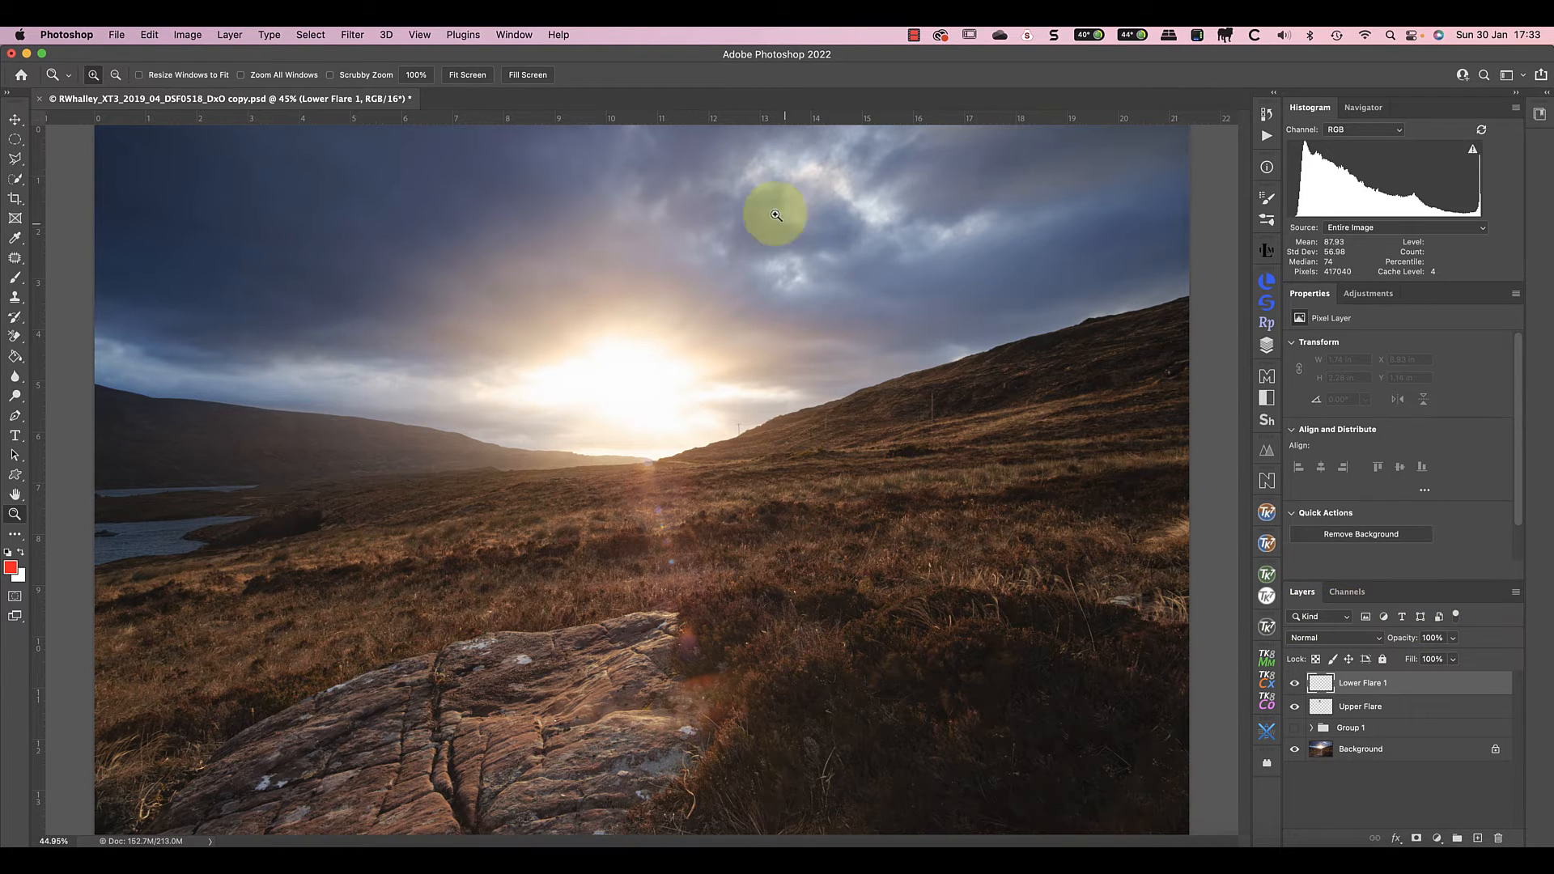
Choose the Healing Brush Tool and configure it to sample all layers with a brush hardness of 80%
left_click(416, 74)
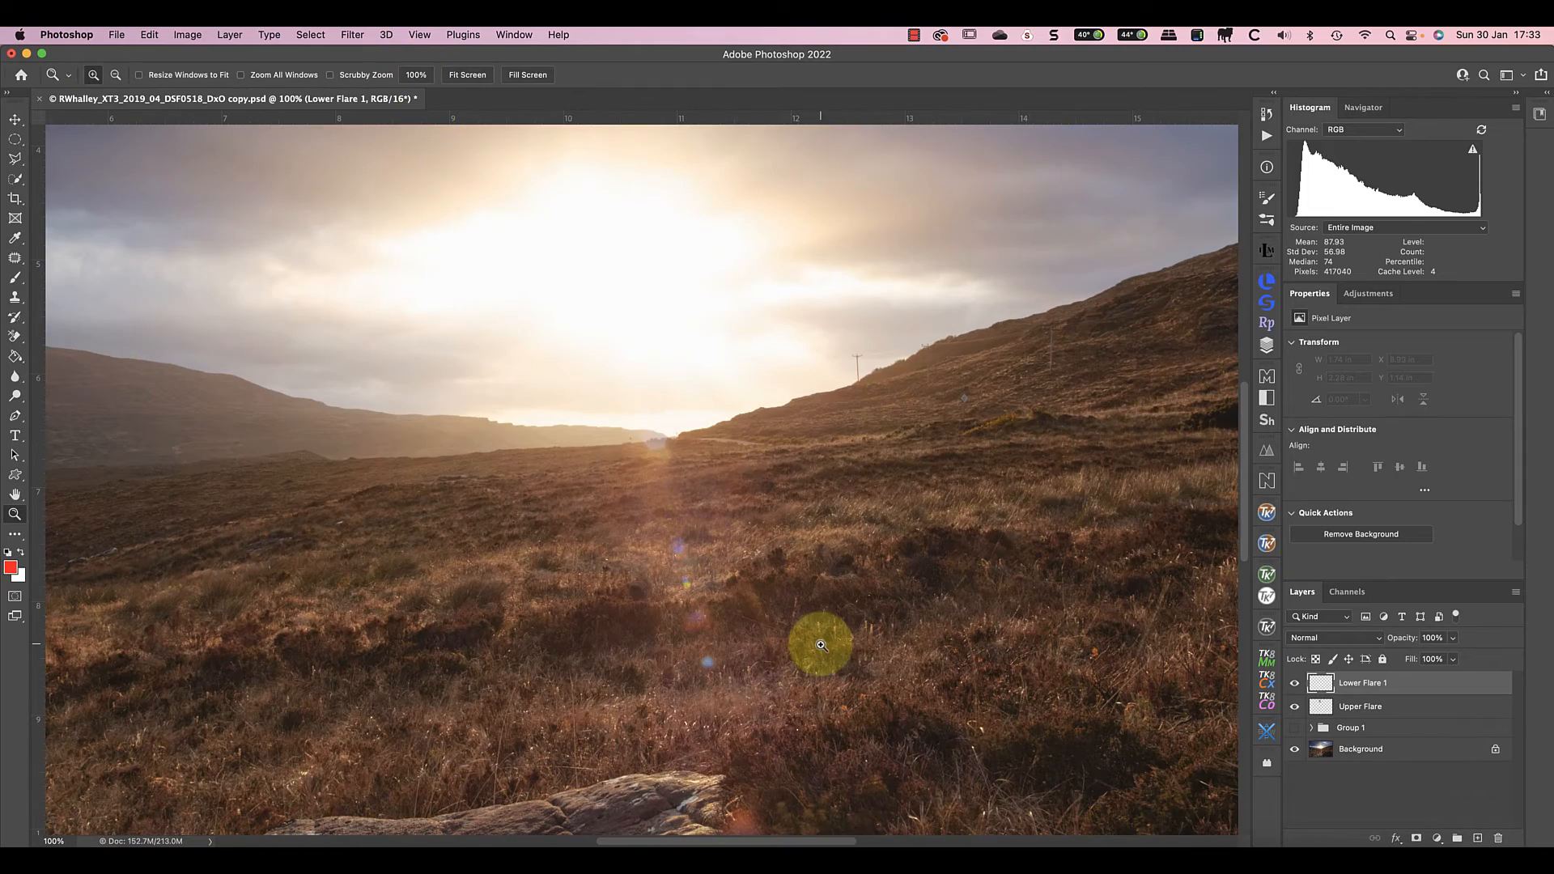
scroll(821, 645, "down", 5)
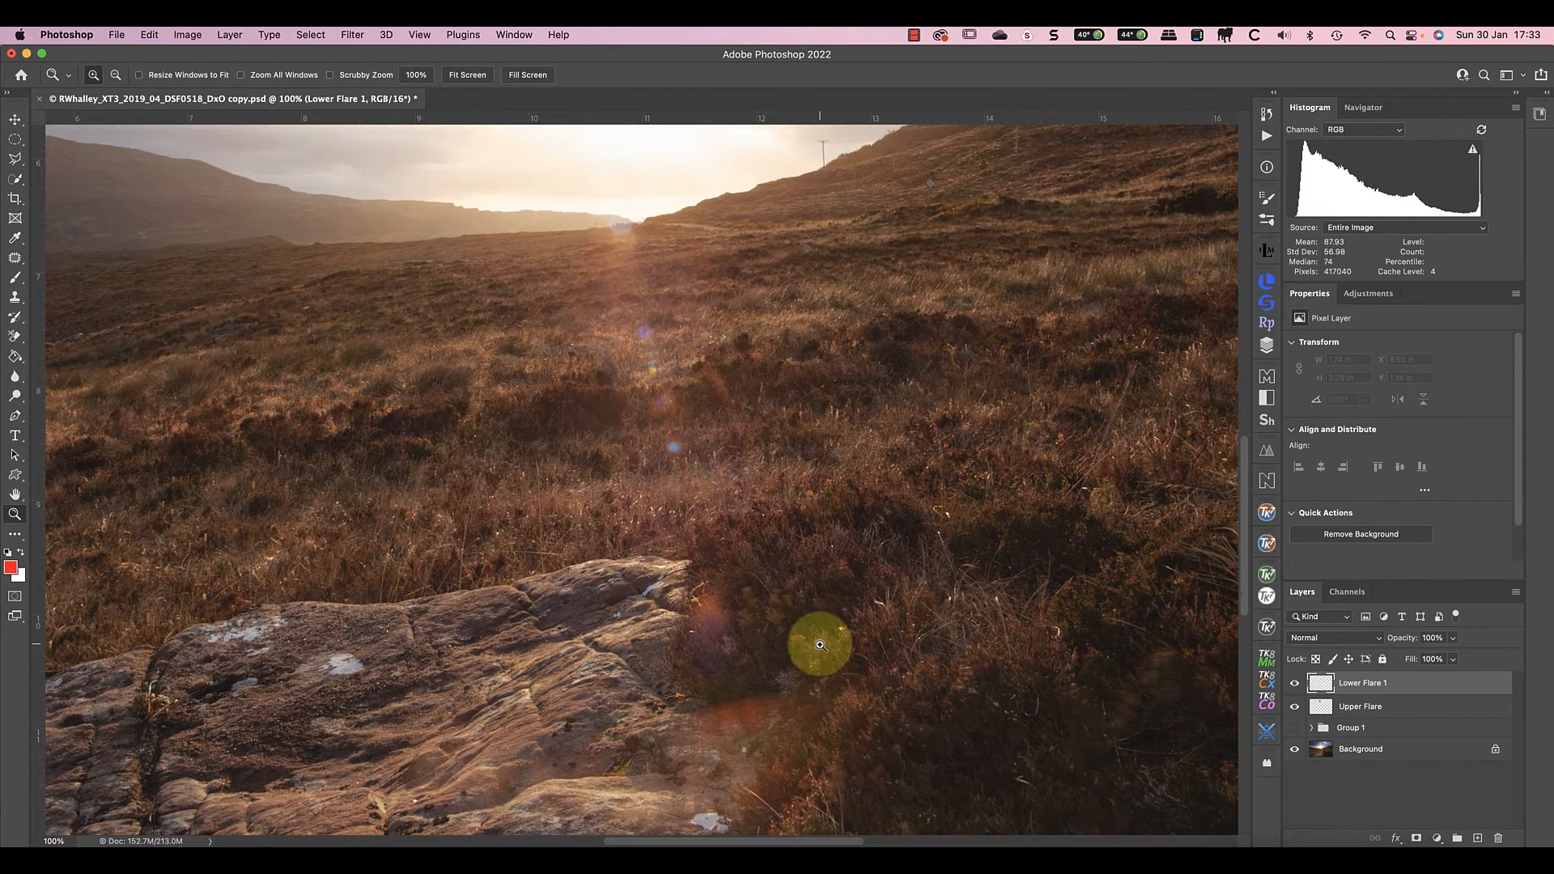
scroll(821, 645, "up", 1)
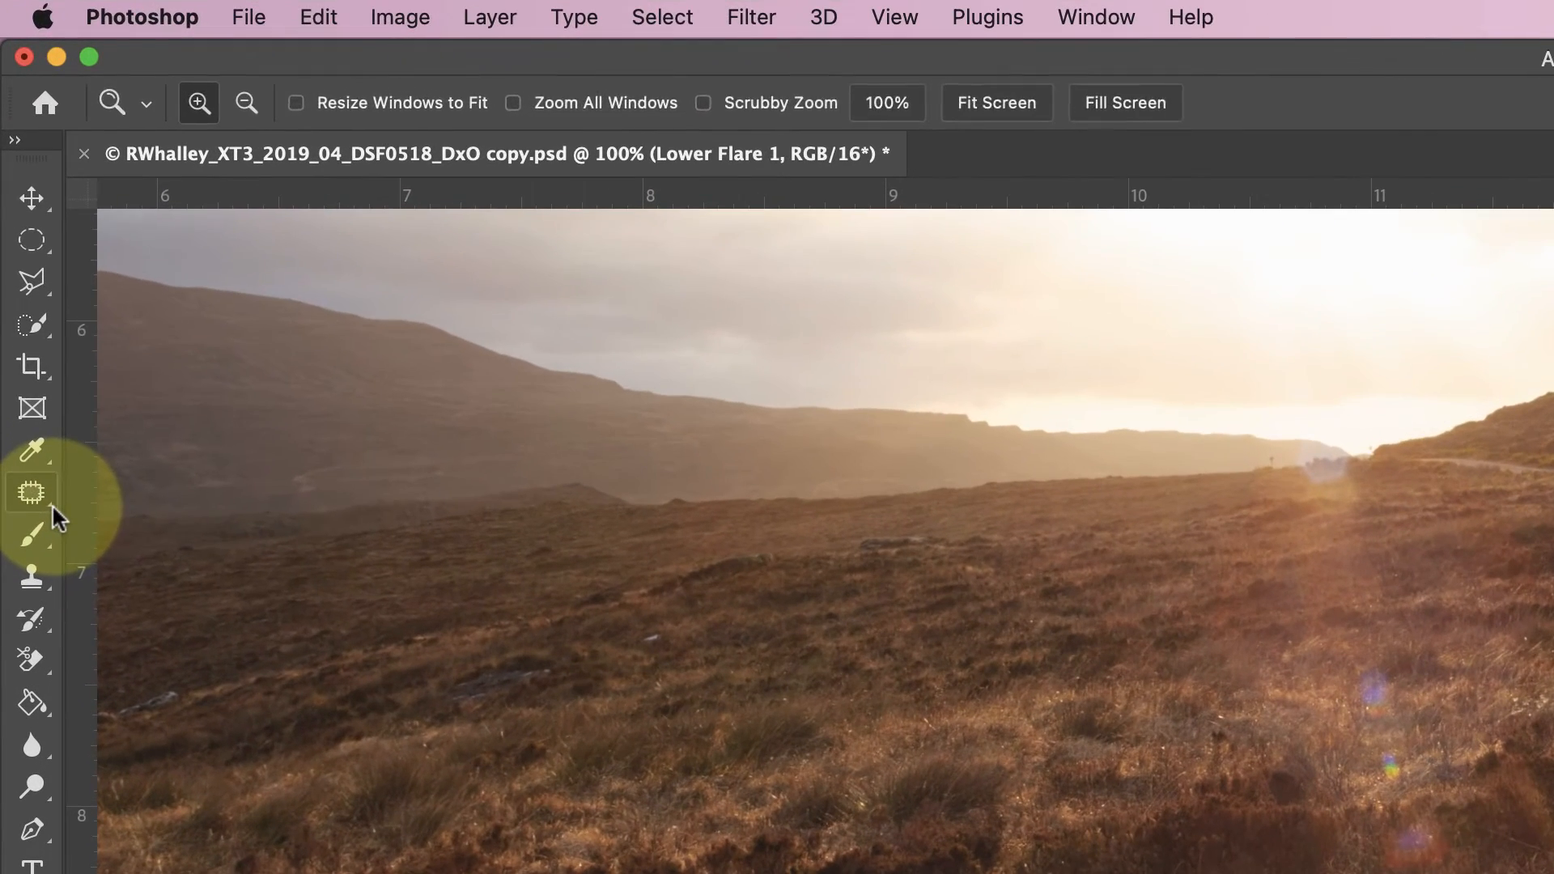
left_click(25, 268)
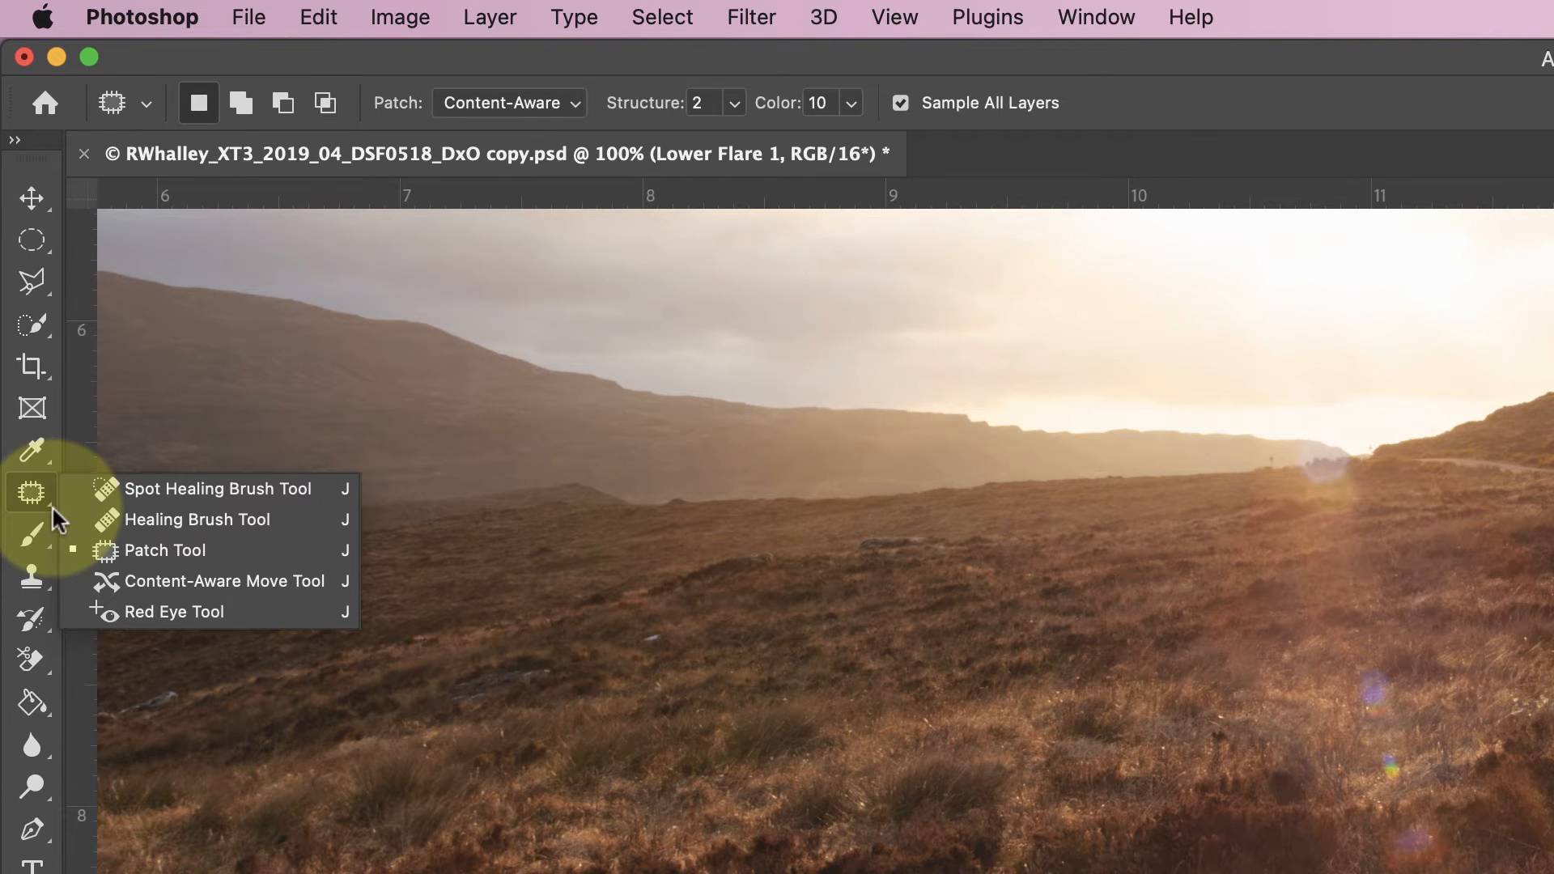
left_click(307, 519)
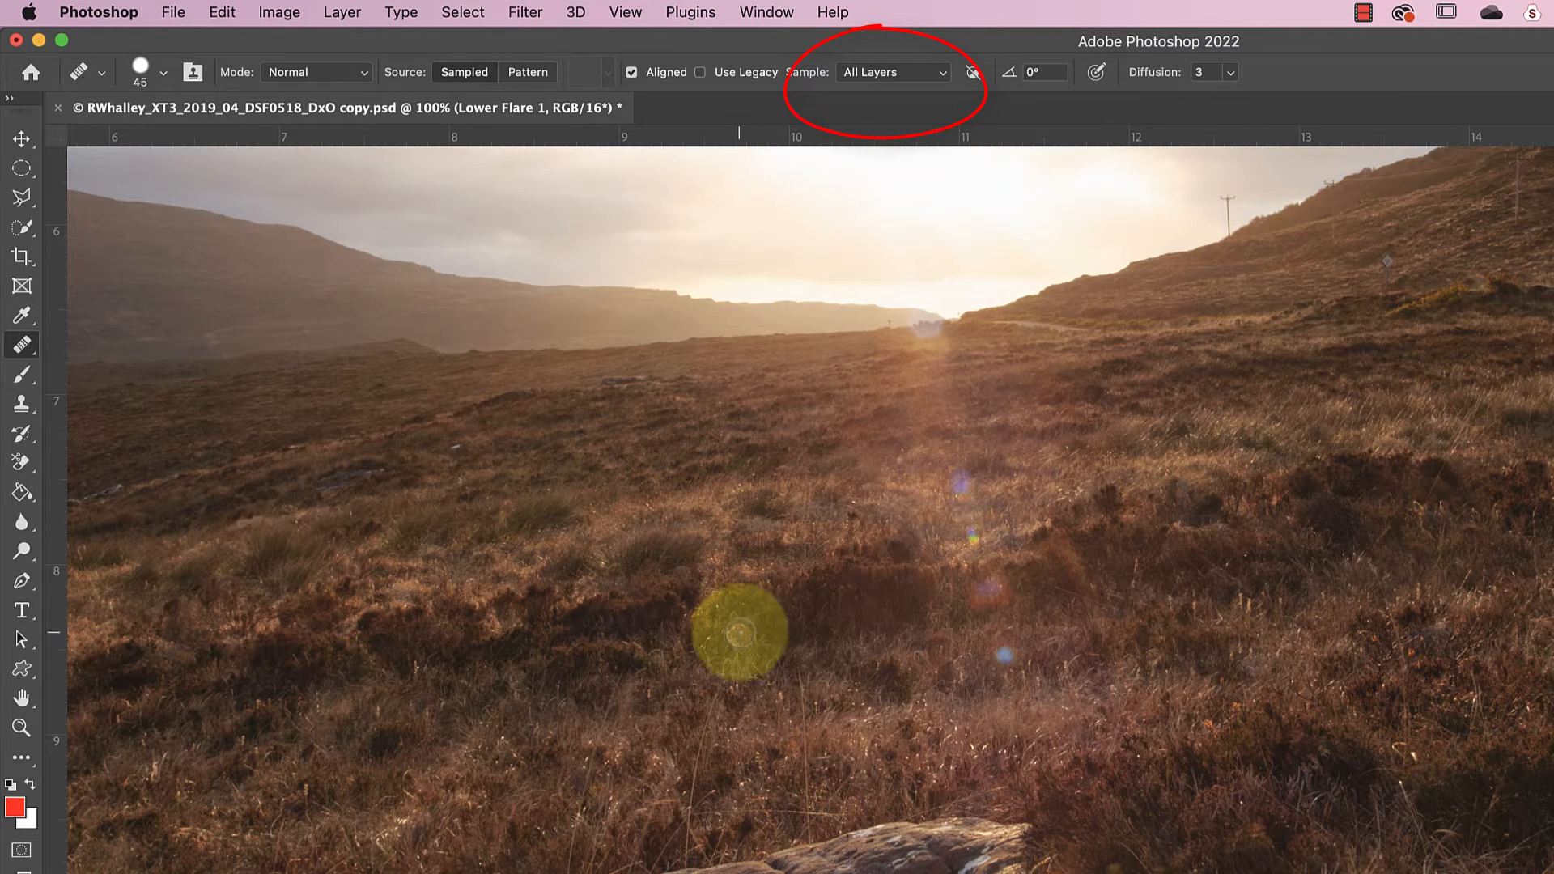
left_click(944, 80)
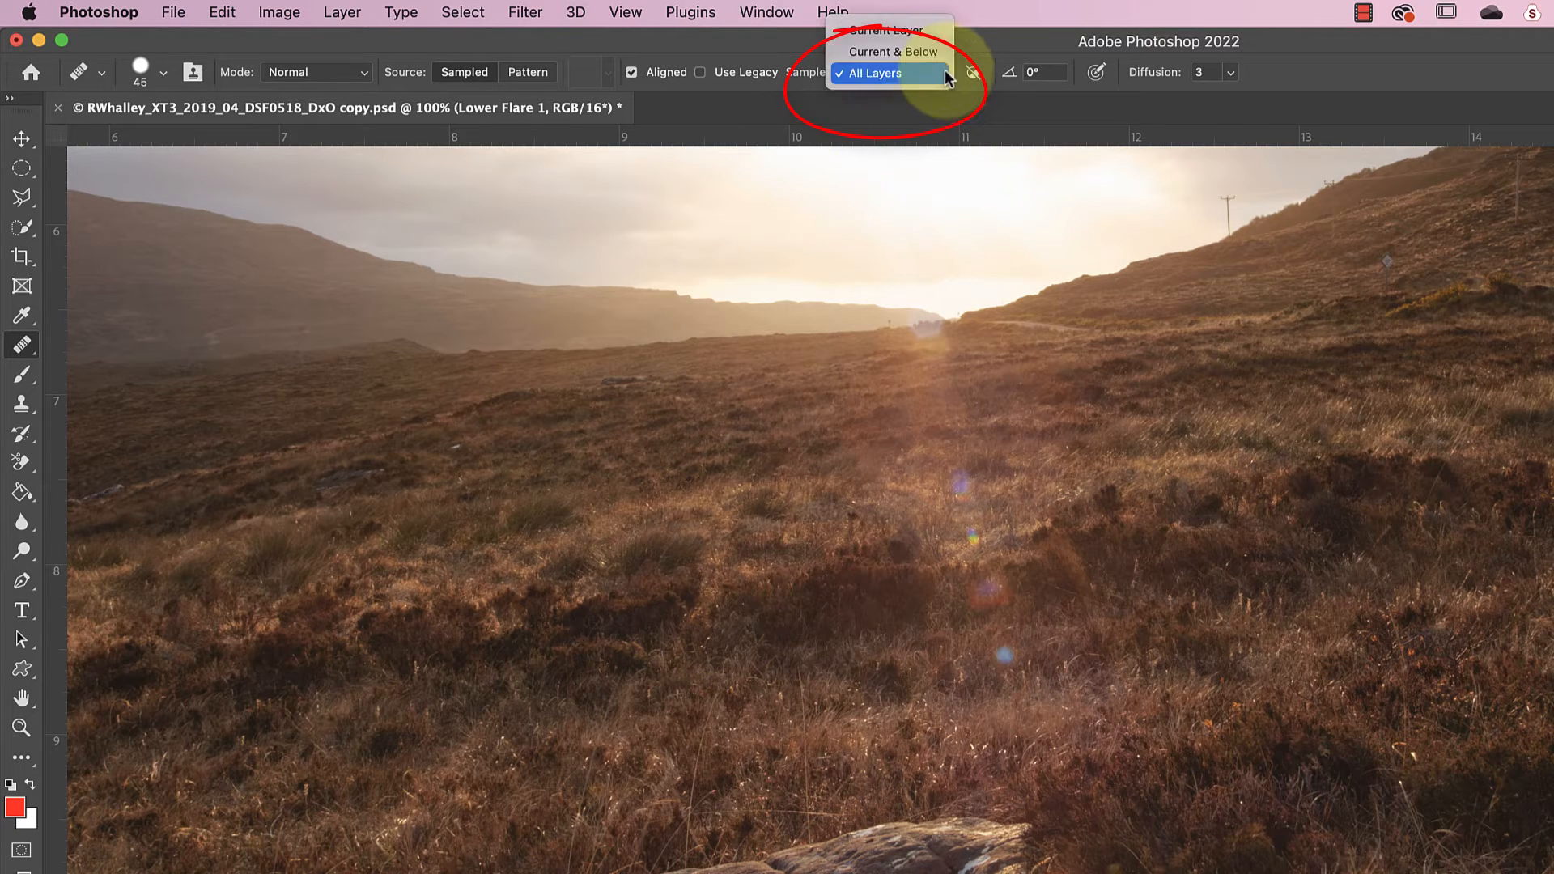
left_click(910, 75)
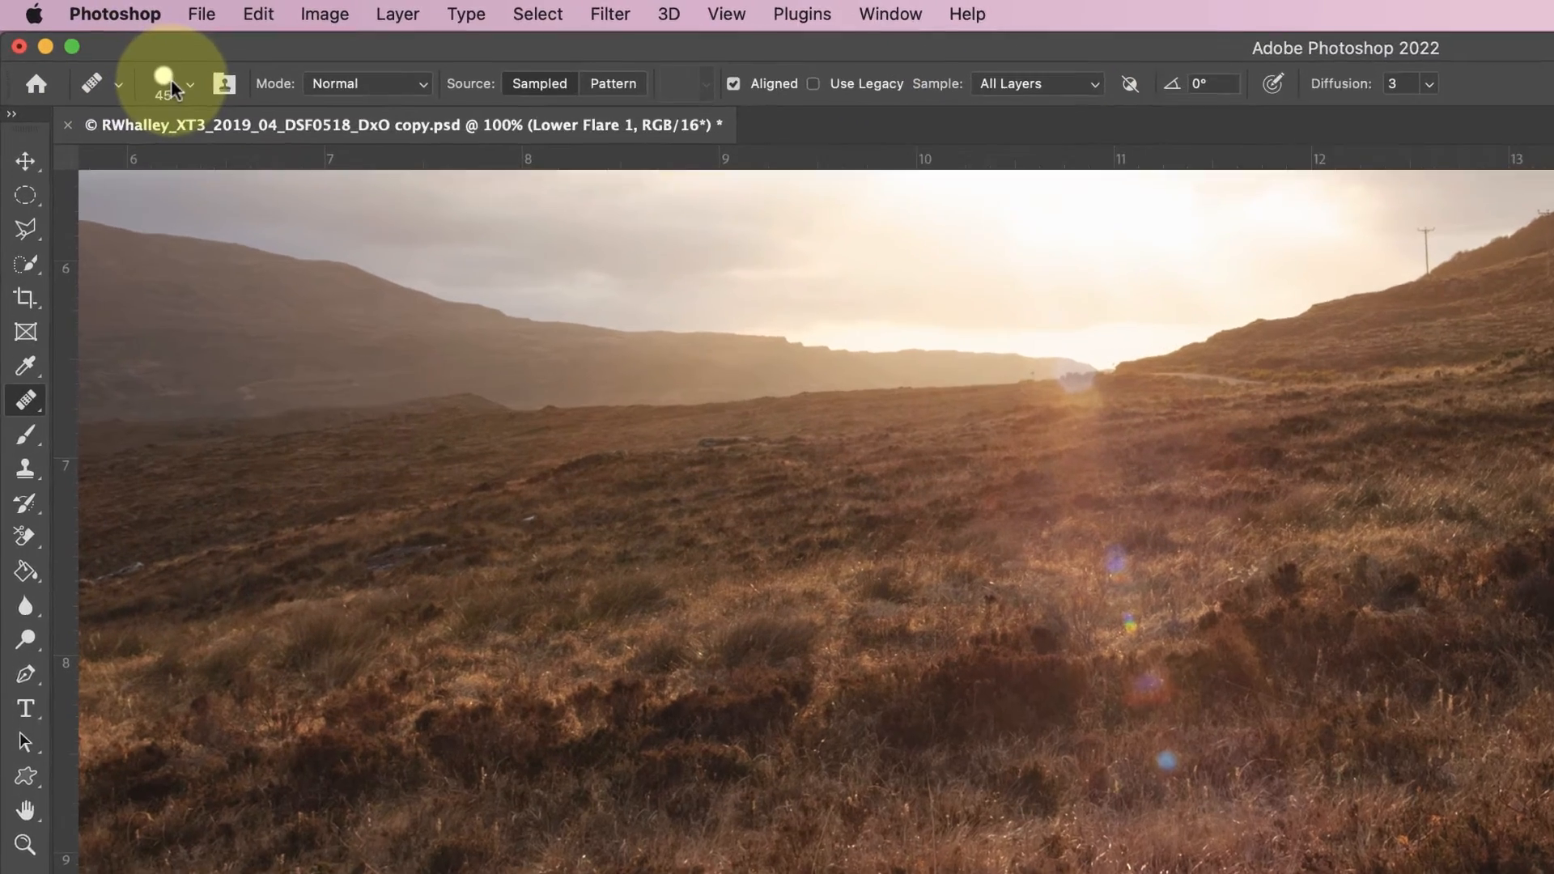
left_click(172, 85)
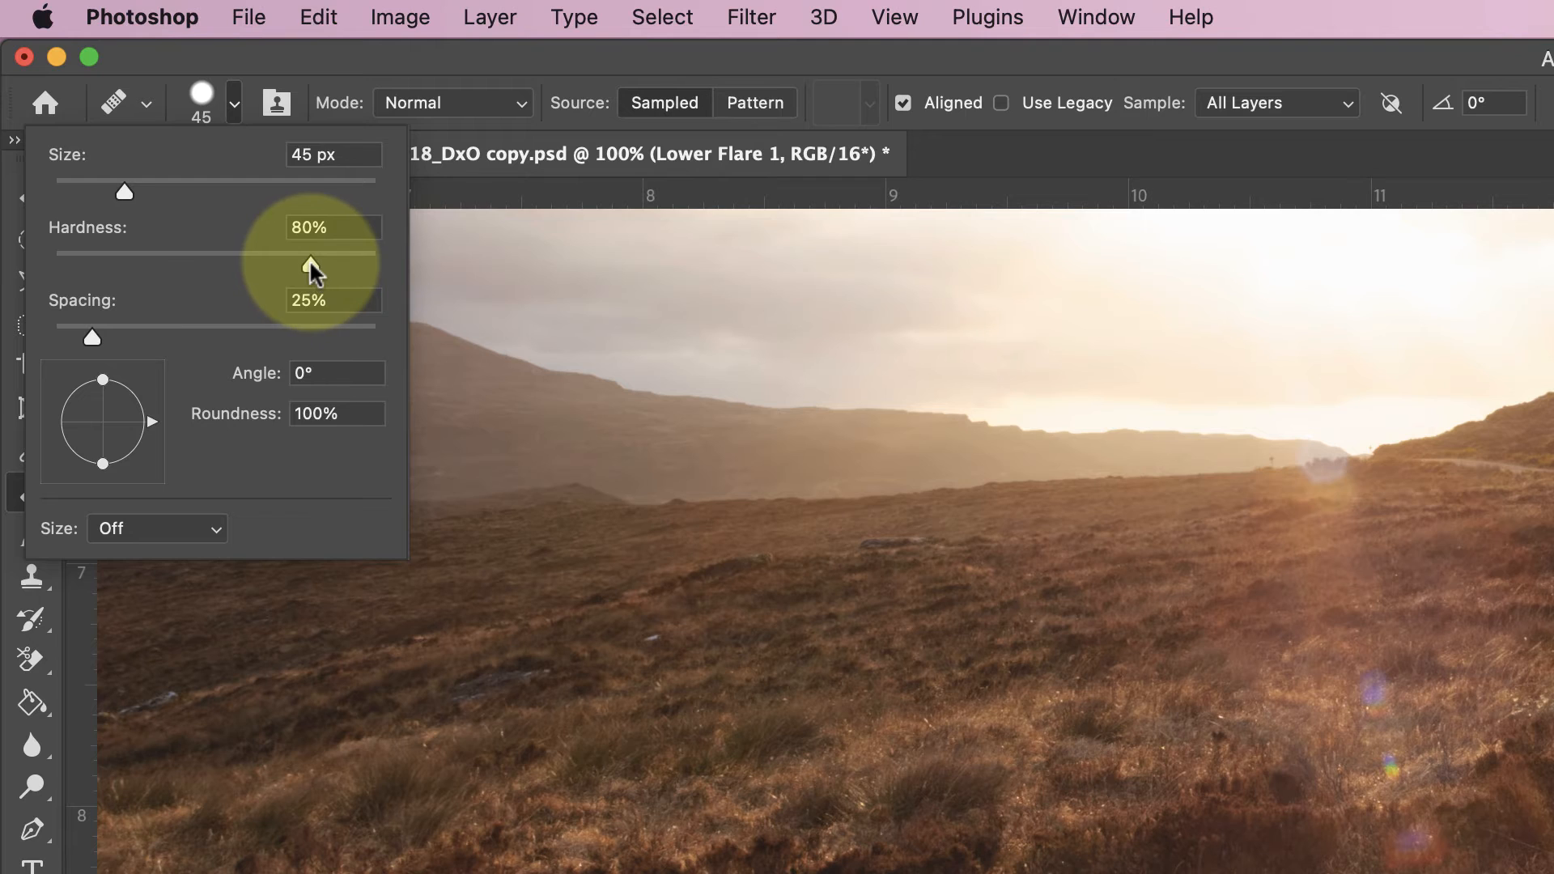
left_click_drag(311, 264, 313, 267)
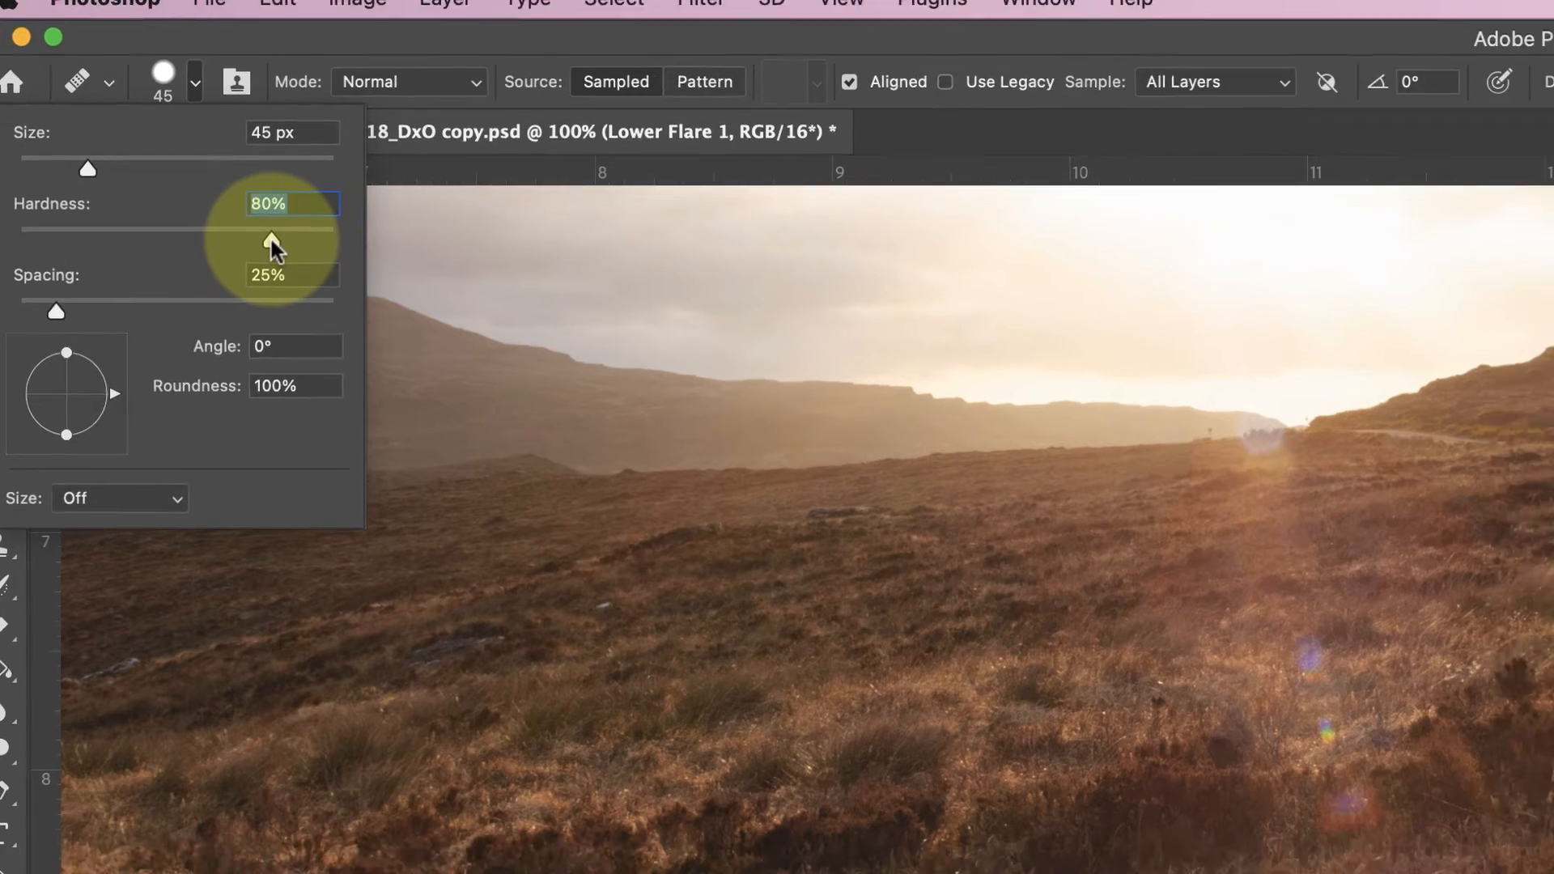